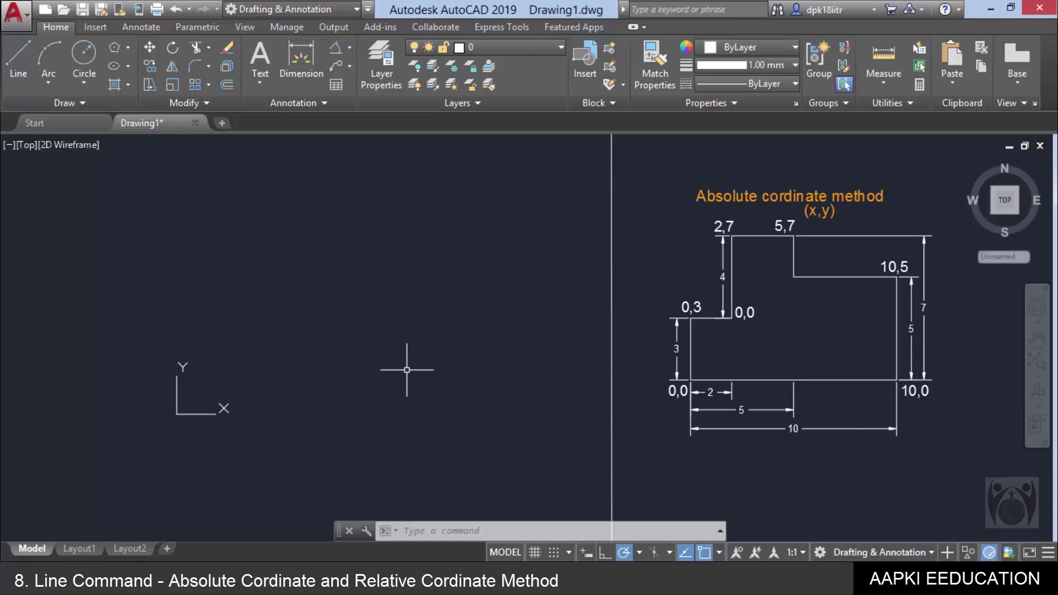
Step: Start LINE with L and enter the absolute point 0,0 as the outline's lower-left corner
text(l)
key(Return)
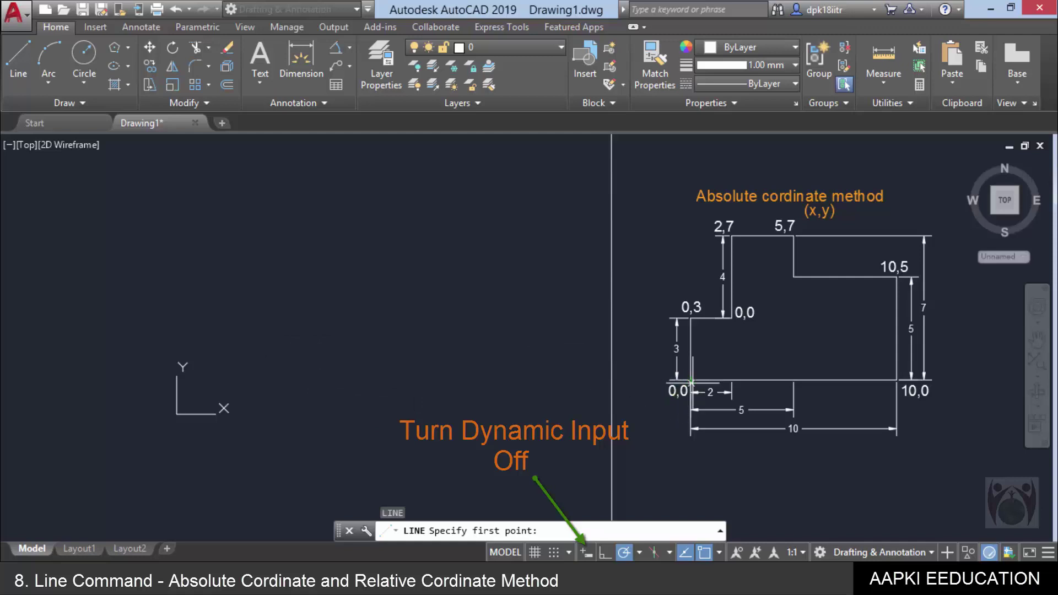
scroll(743, 401, up, 4)
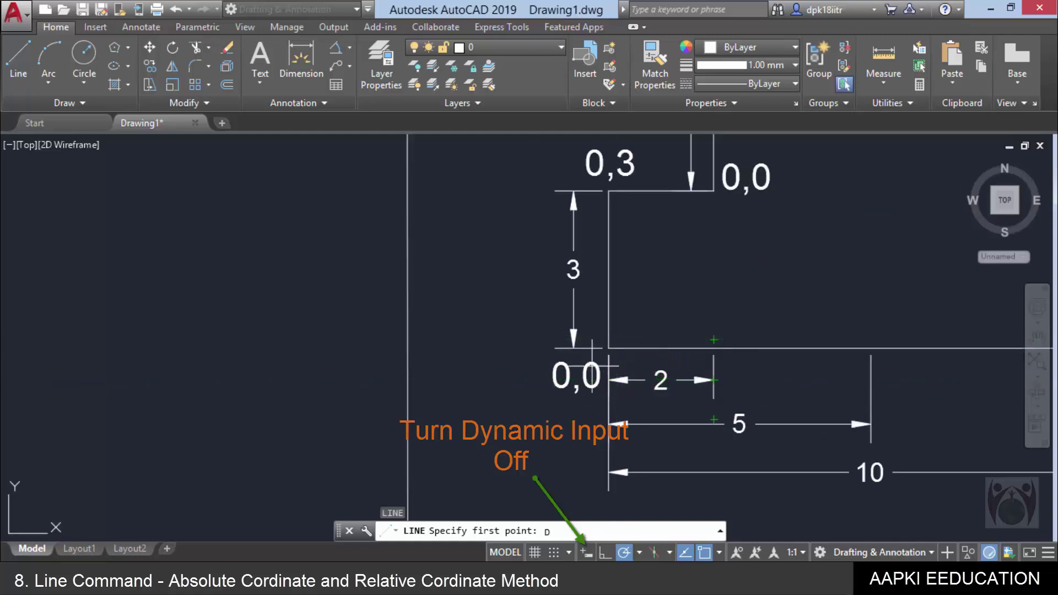
scroll(728, 367, down, 4)
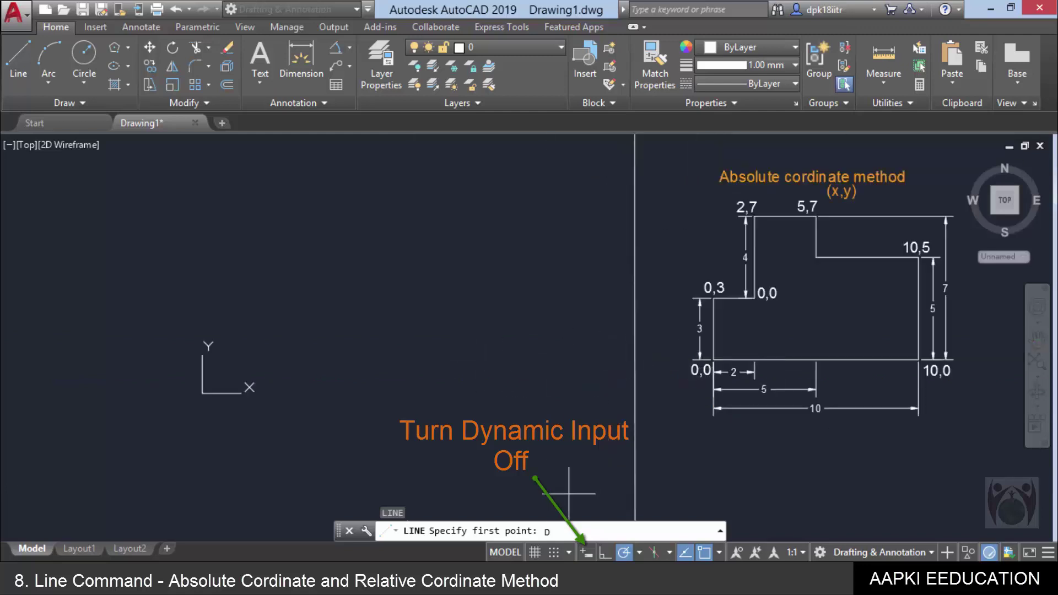
middle_drag(393, 347, 257, 353)
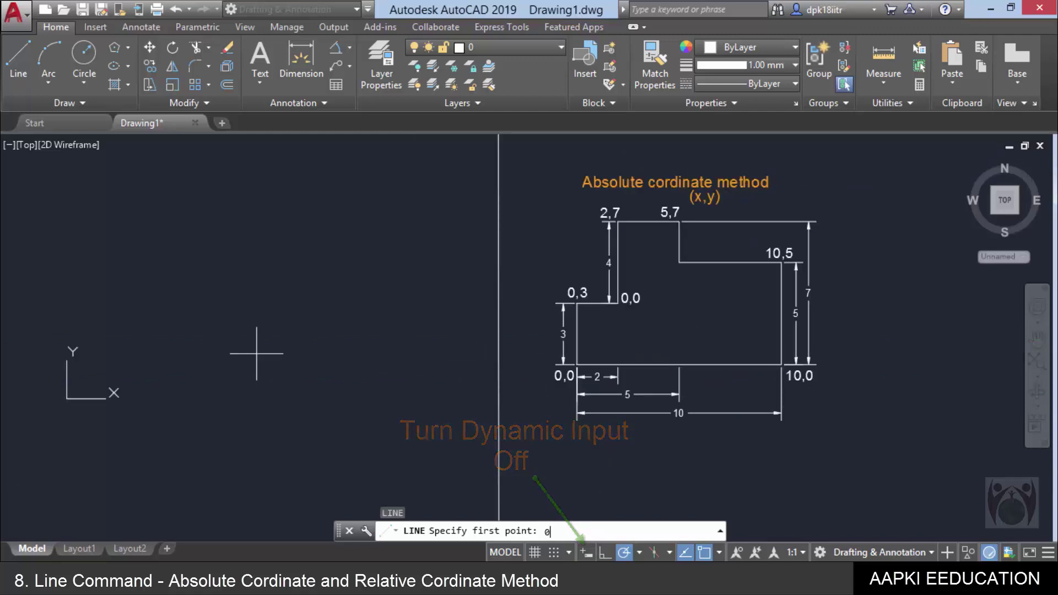
text(0,0)
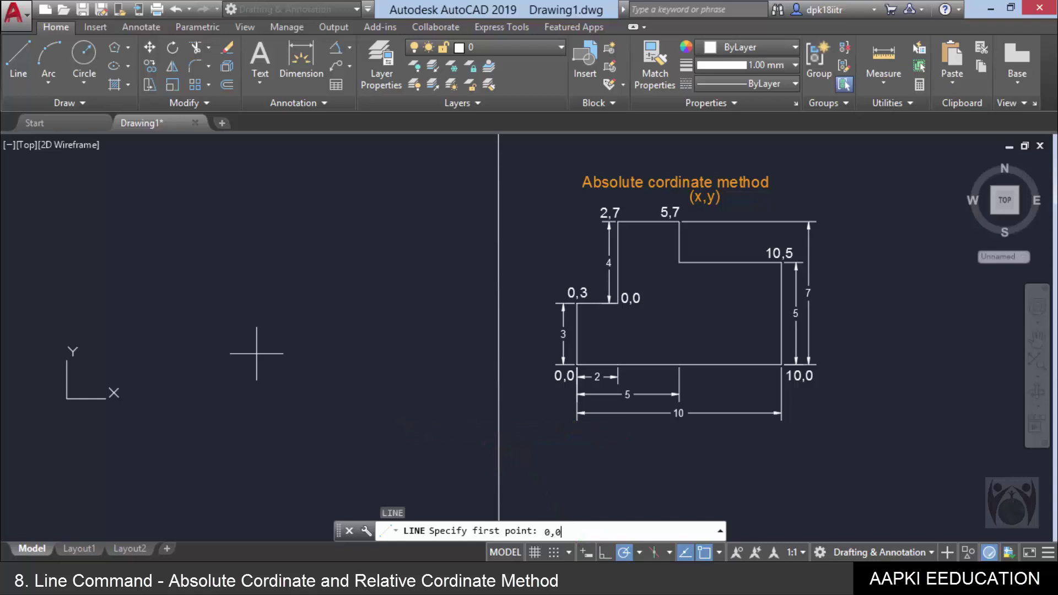
key(Return)
Step: Draw the 10-unit bottom edge from 0,0 to 10,0
middle_drag(256, 353, 406, 361)
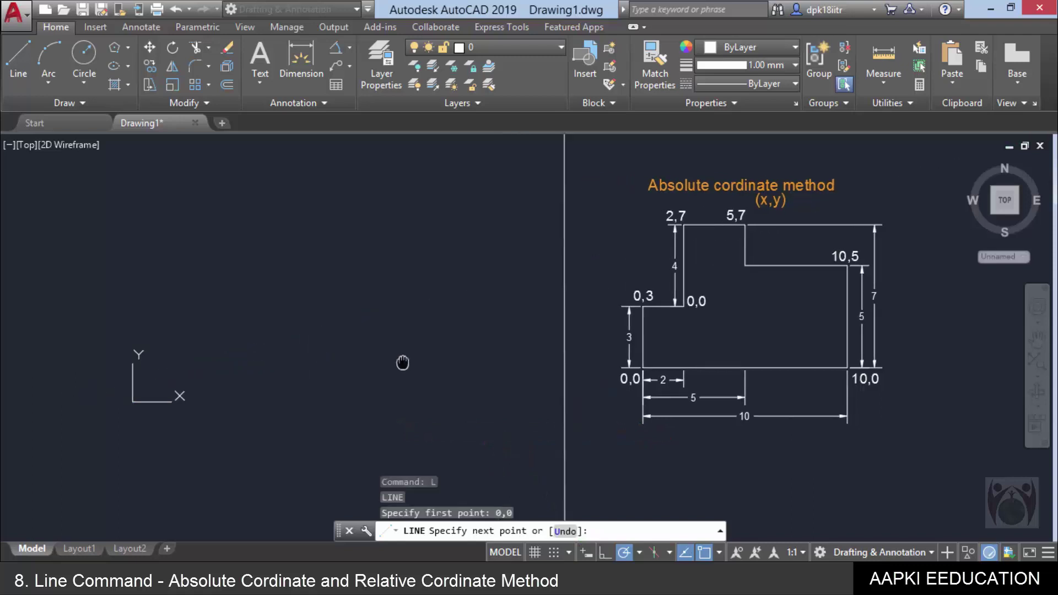
middle_drag(303, 366, 336, 405)
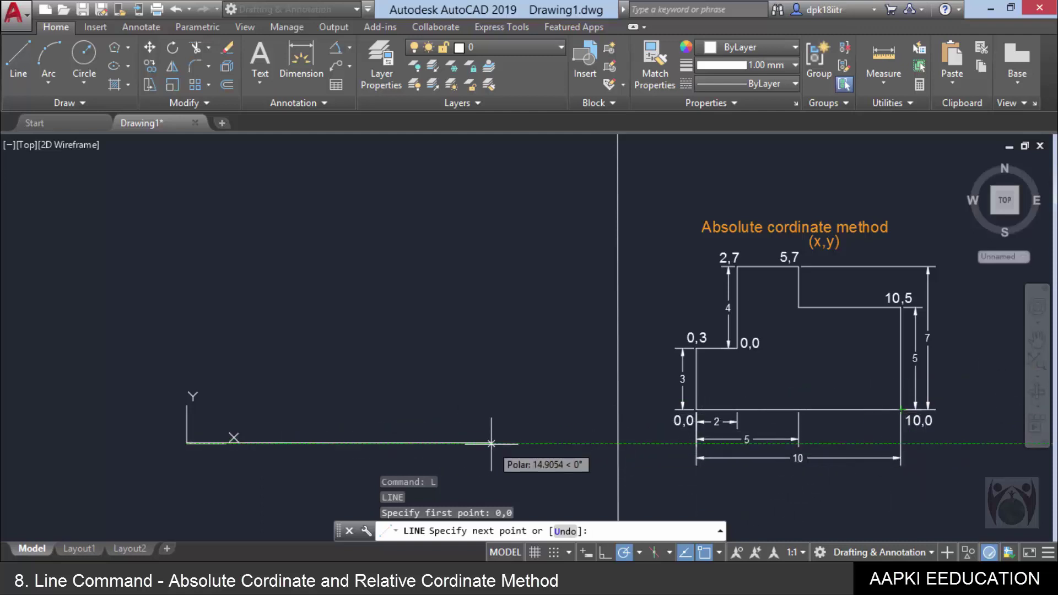
text(10,0)
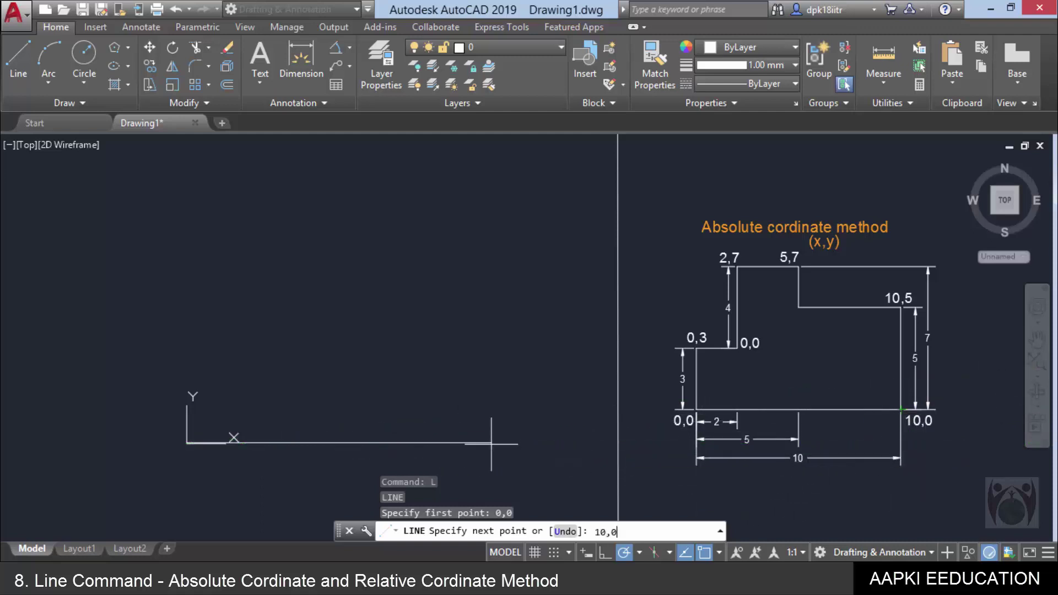
key(Return)
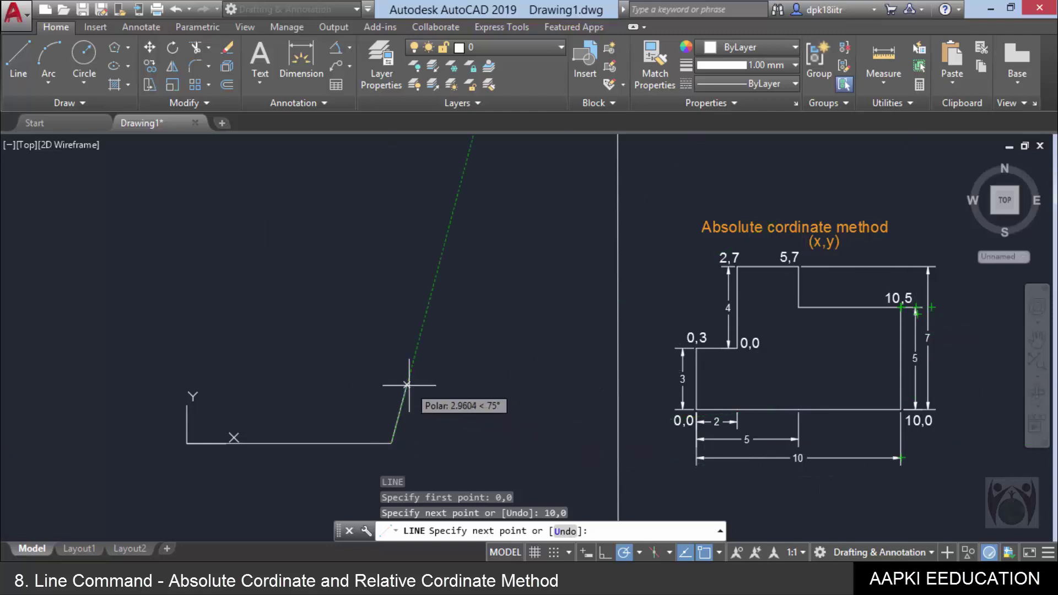
text(10,5)
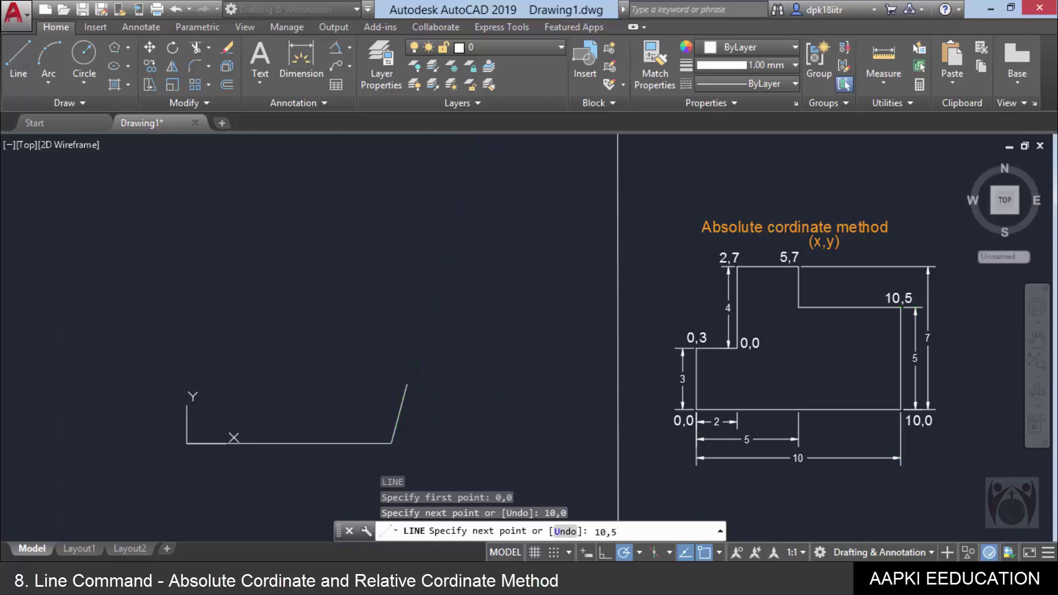
Step: Draw the right edge up to point 10,5
key(Return)
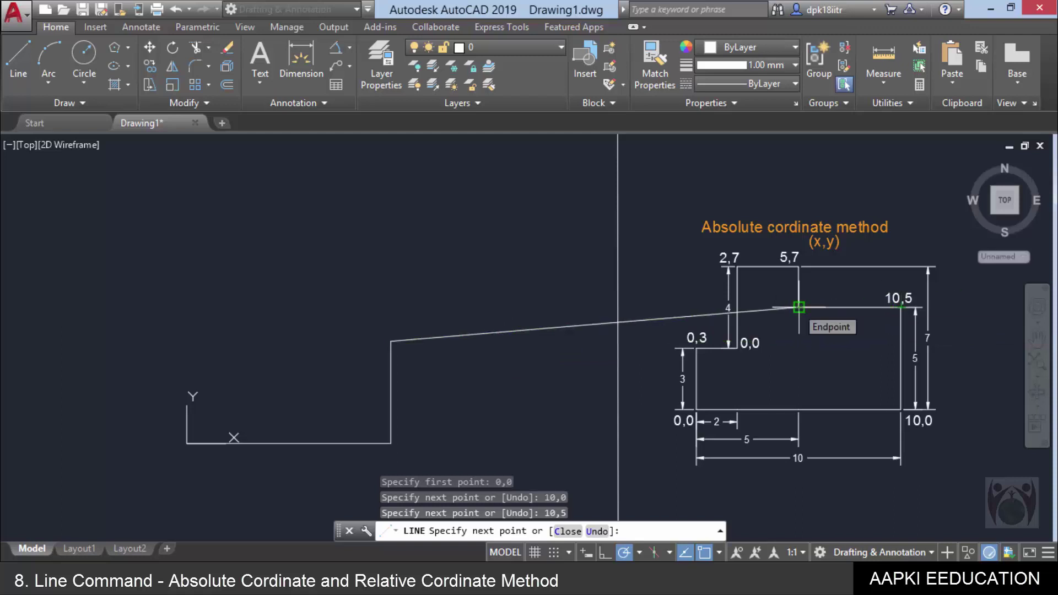
scroll(798, 307, up, 2)
scroll(799, 307, down, 1)
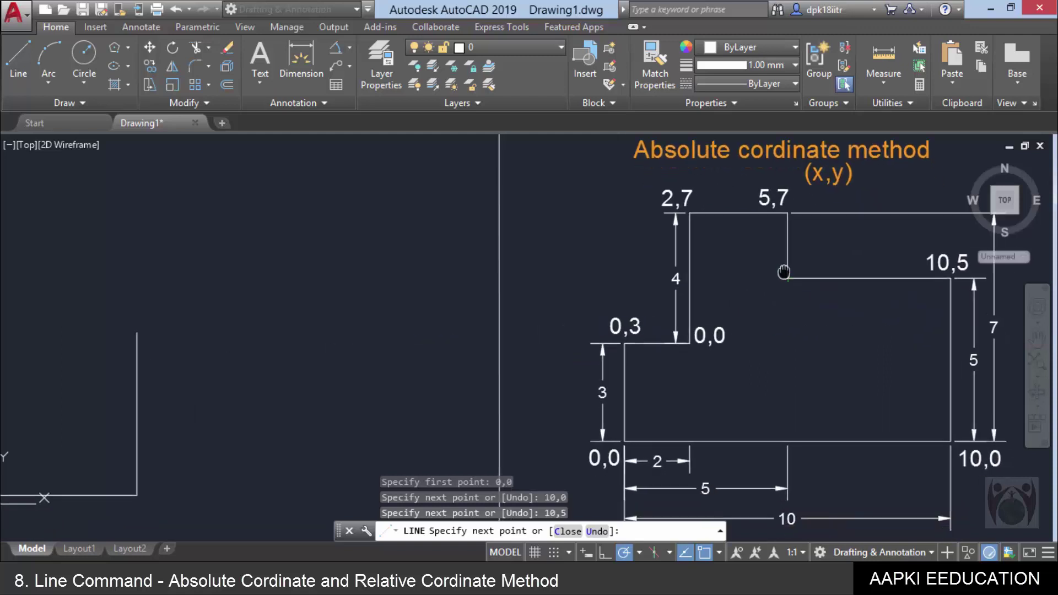
scroll(784, 254, up, 1)
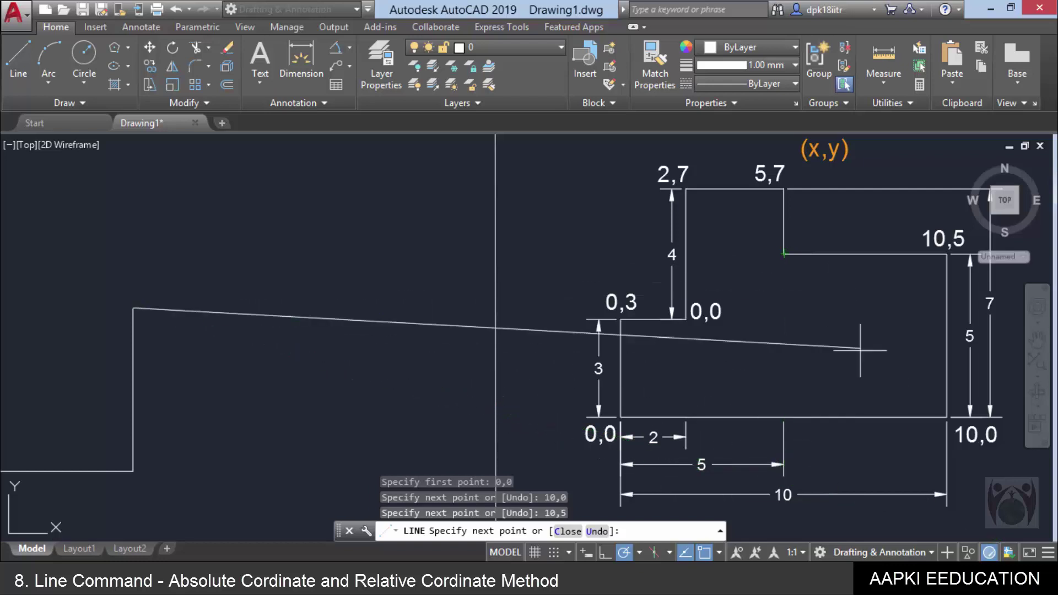
middle_drag(951, 397, 908, 401)
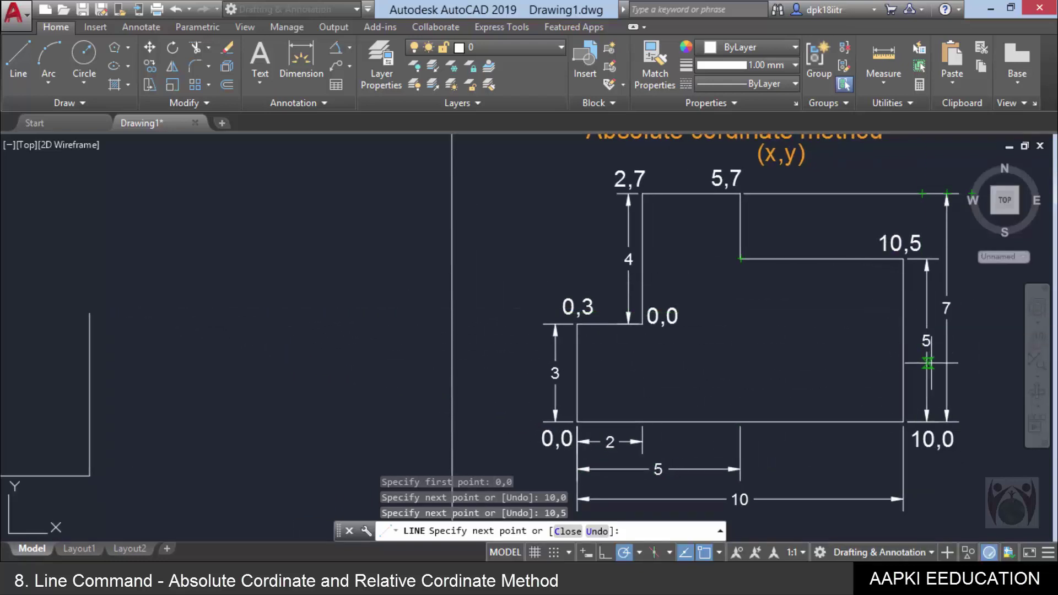
middle_drag(138, 298, 318, 288)
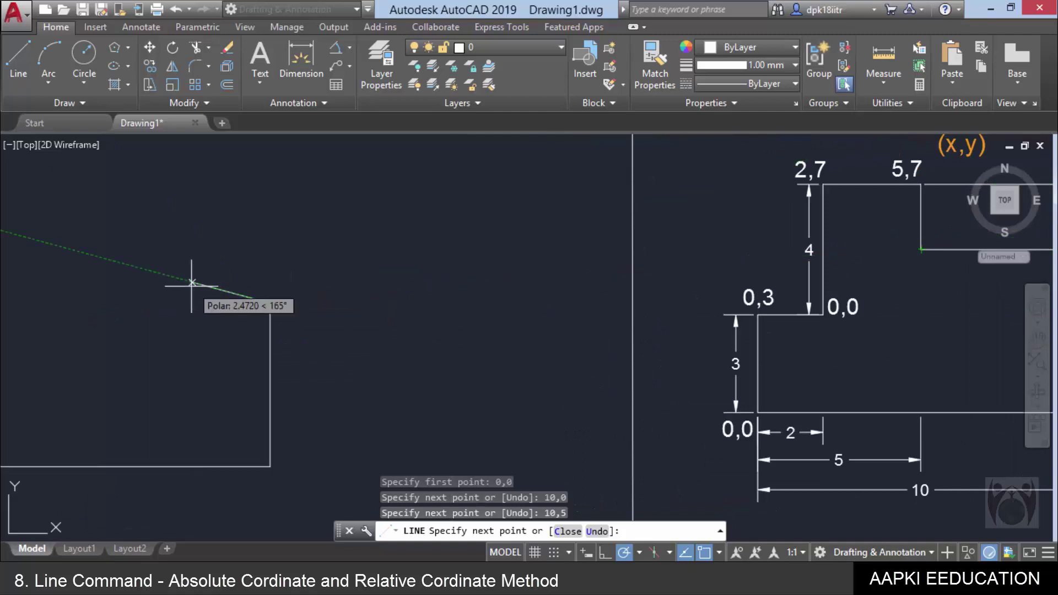
Step: Draw the top edge left to point 5,5
text(5,5)
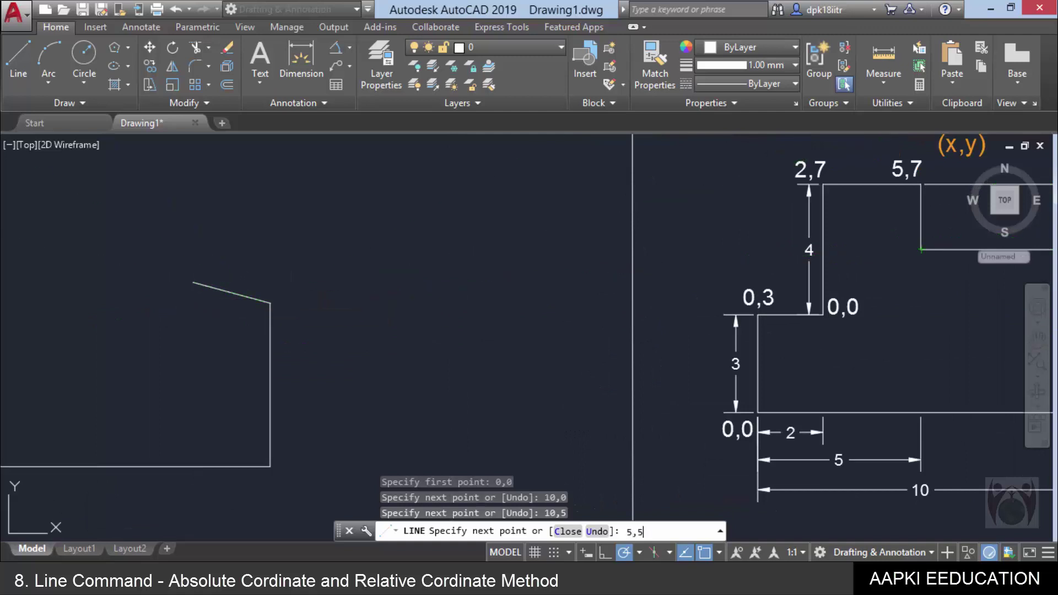
key(Return)
scroll(191, 286, down, 2)
middle_drag(260, 300, 396, 307)
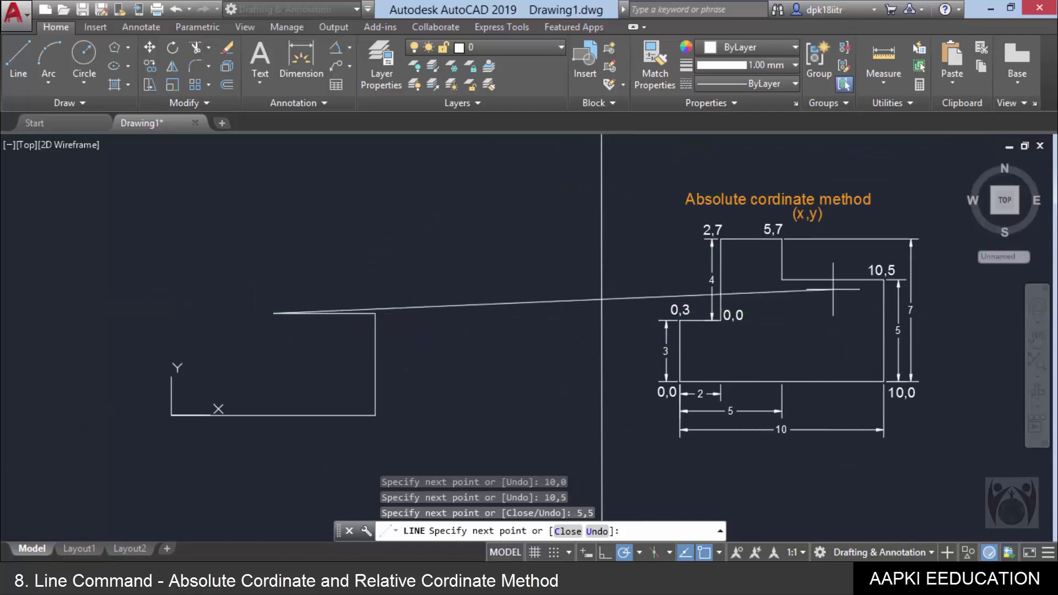
middle_drag(806, 273, 764, 250)
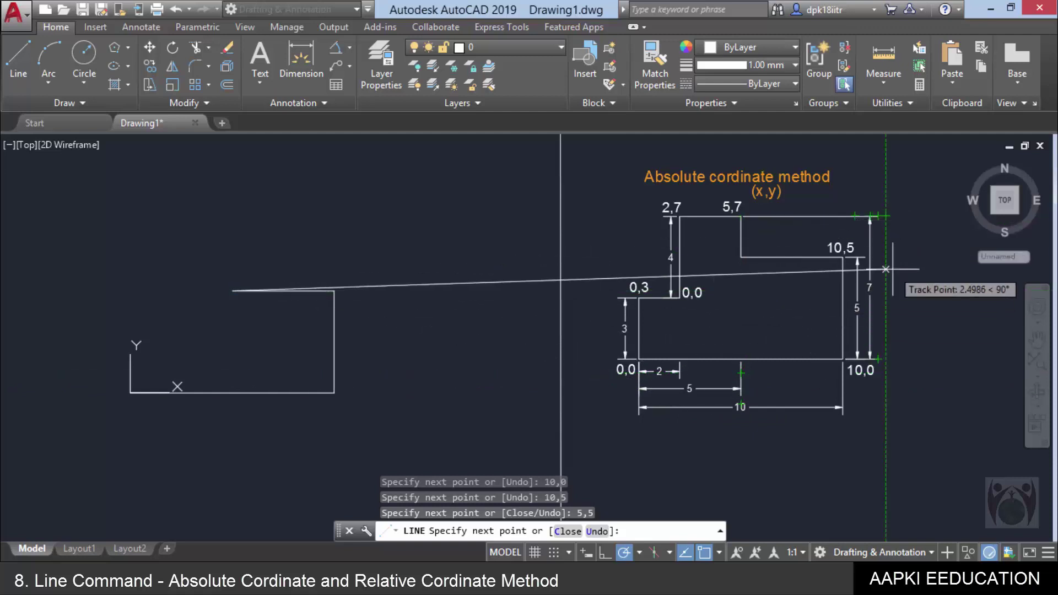
scroll(906, 276, up, 4)
scroll(804, 321, down, 6)
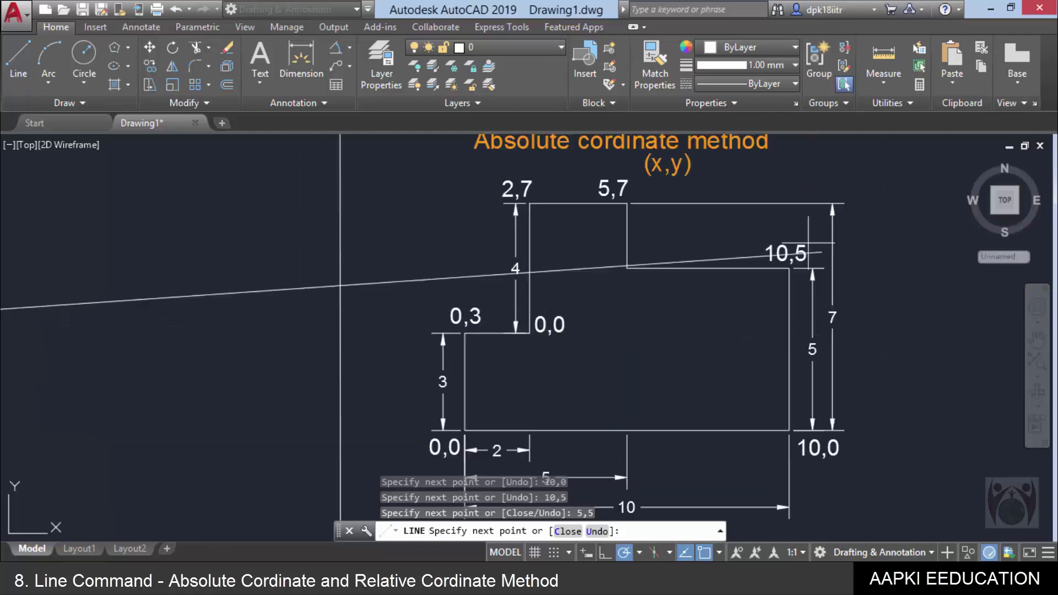
Step: Draw the vertical step edge up to point 5,7
scroll(479, 266, up, 2)
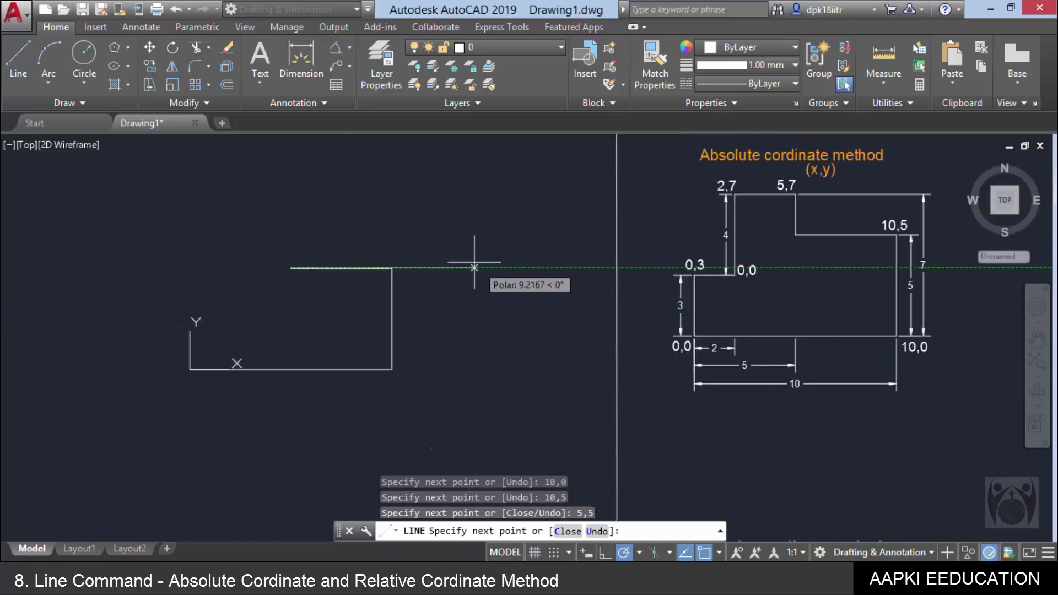
text(5,7)
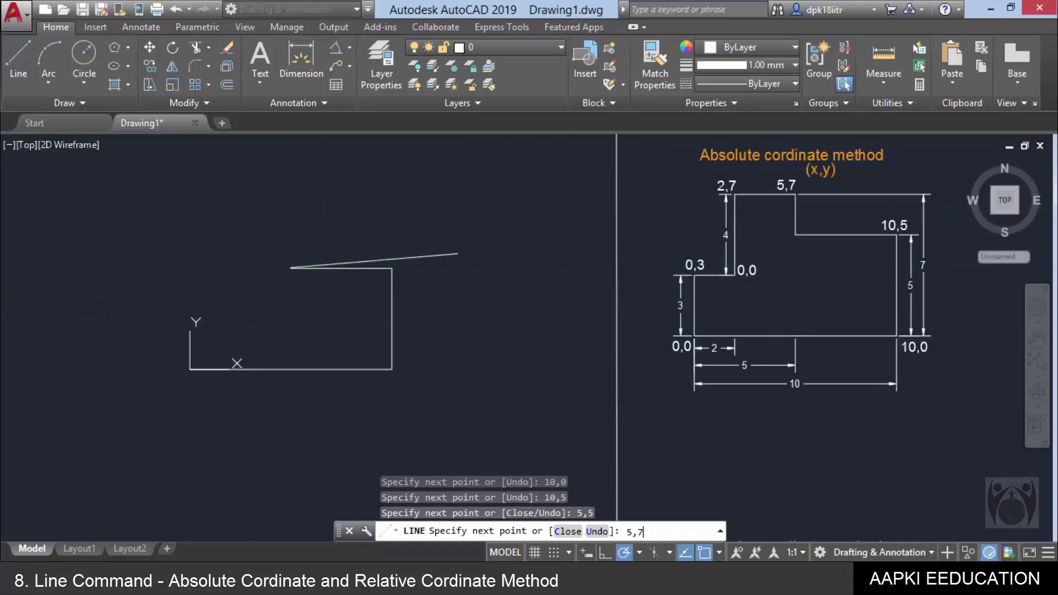
key(Return)
scroll(767, 193, up, 2)
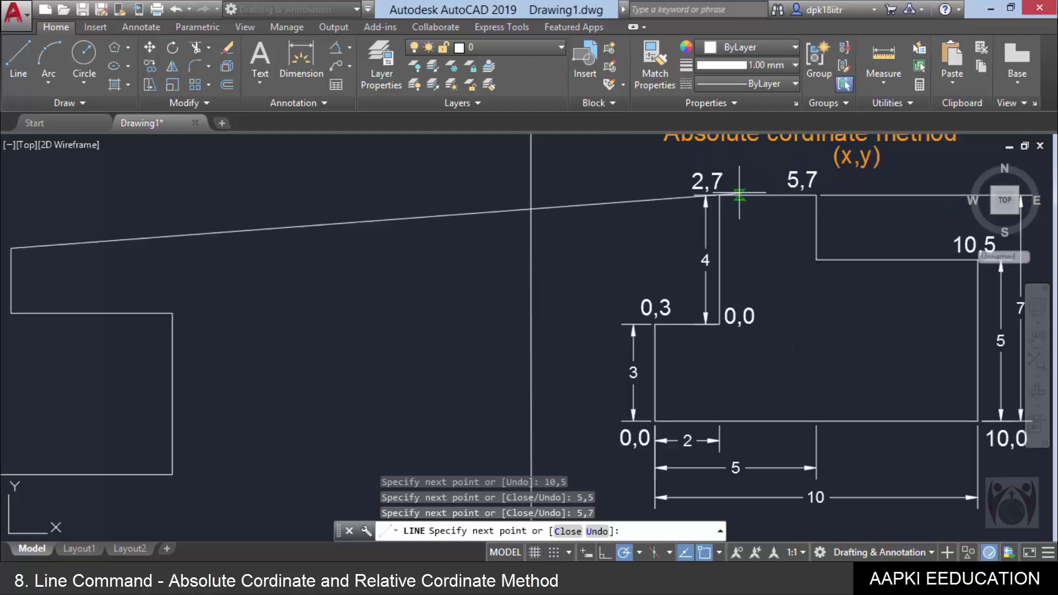
scroll(719, 196, down, 2)
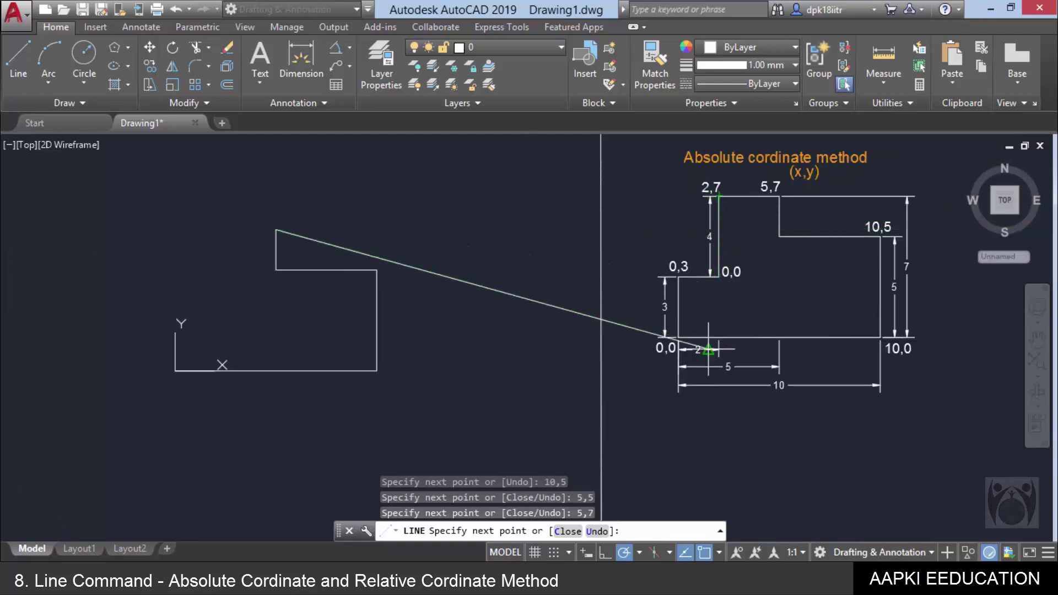
scroll(708, 349, up, 4)
scroll(706, 342, down, 4)
scroll(738, 320, up, 2)
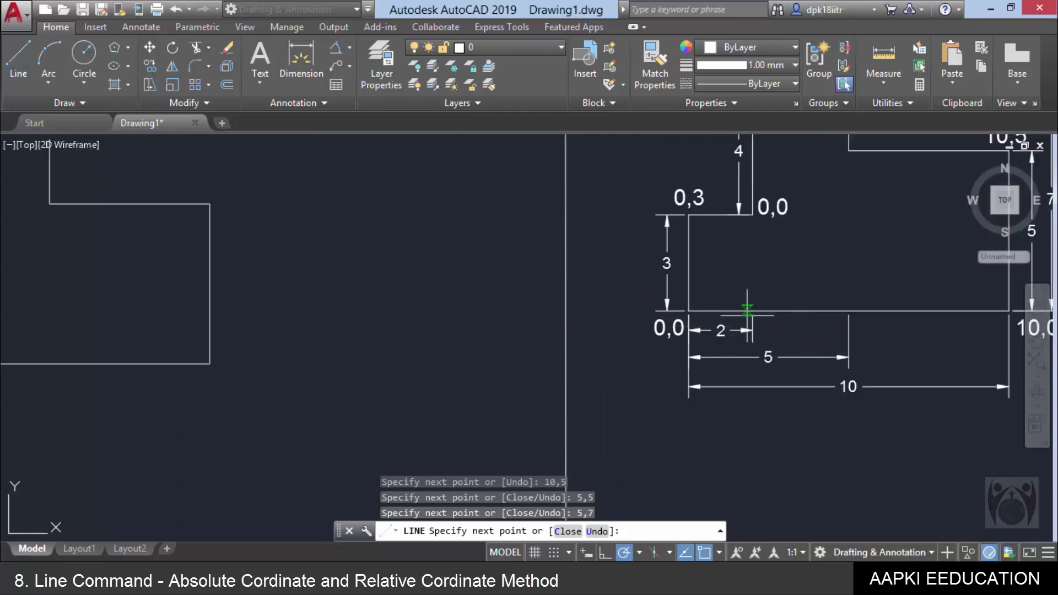
scroll(748, 311, down, 4)
scroll(744, 231, up, 2)
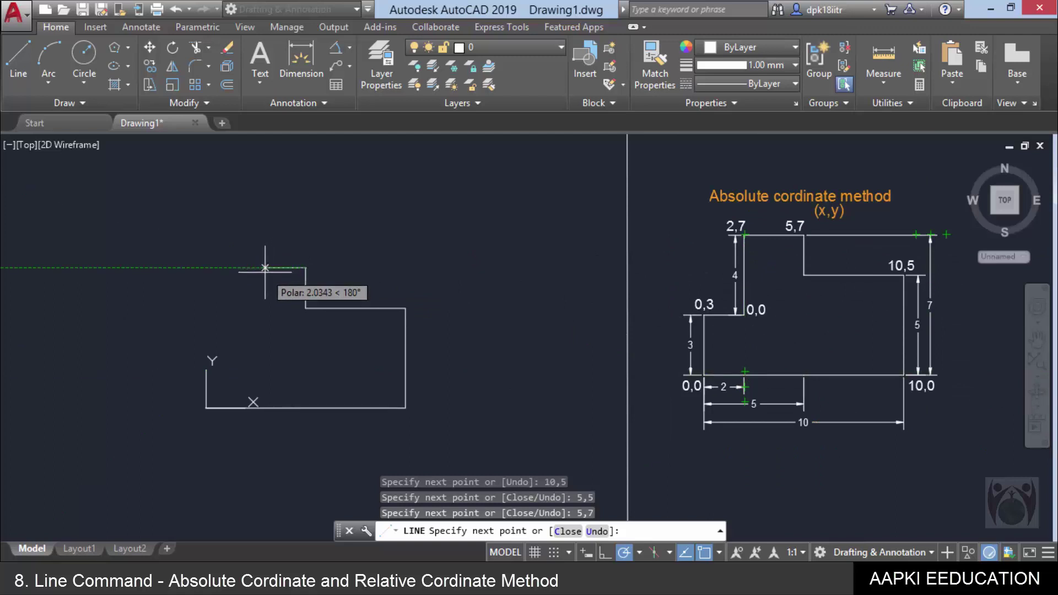
Step: Continue the outline left to 2,7 and down to 2,3
text(2)
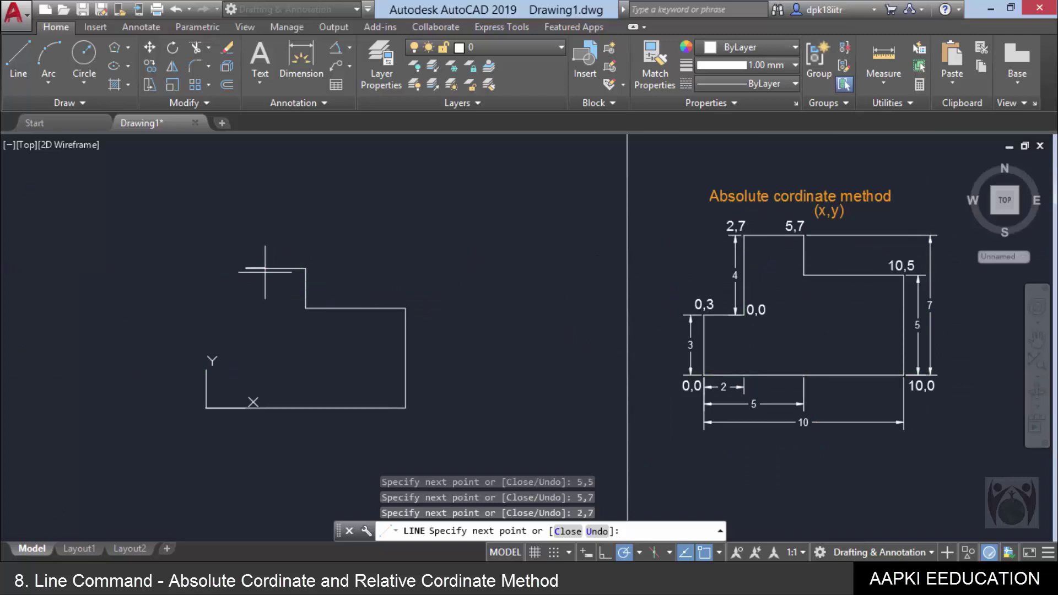
scroll(772, 353, up, 2)
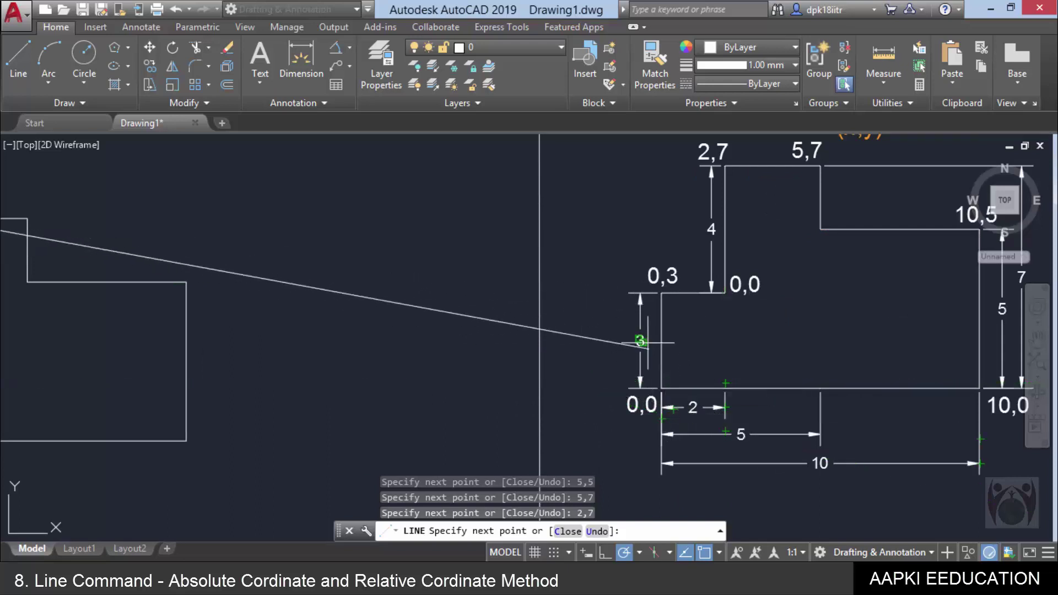
scroll(641, 340, down, 2)
middle_drag(591, 303, 342, 272)
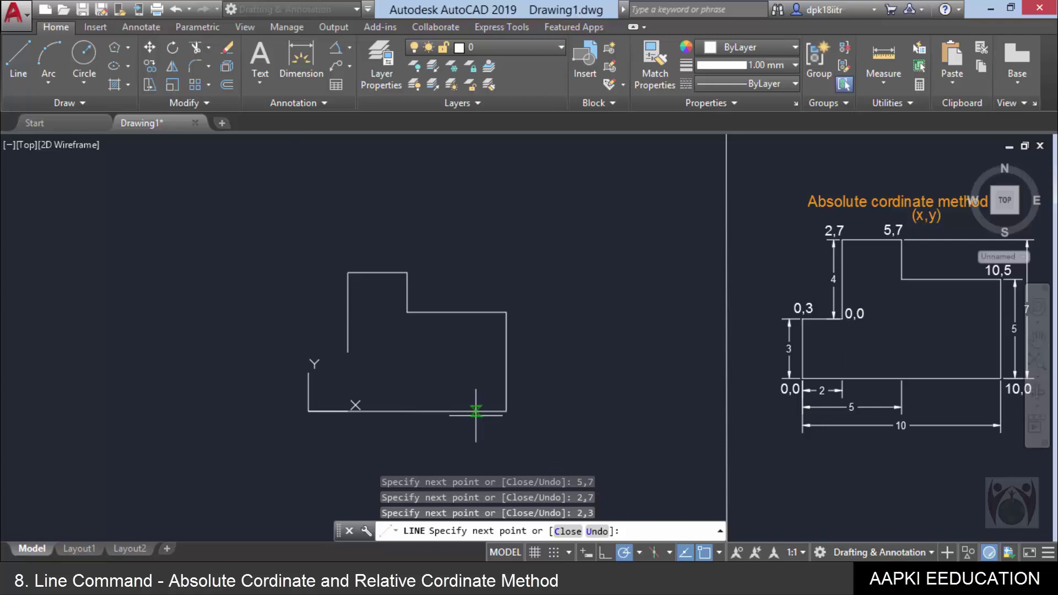
Step: Close the outline through 0,3 back to 0,0 and end LINE with right-click Enter
scroll(798, 365, up, 2)
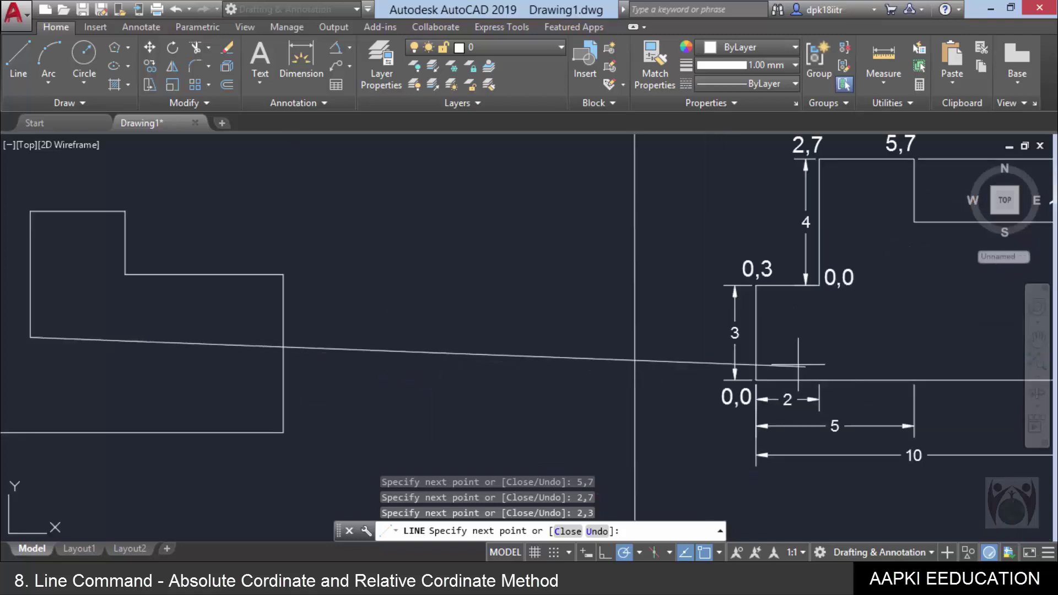
middle_drag(763, 356, 819, 353)
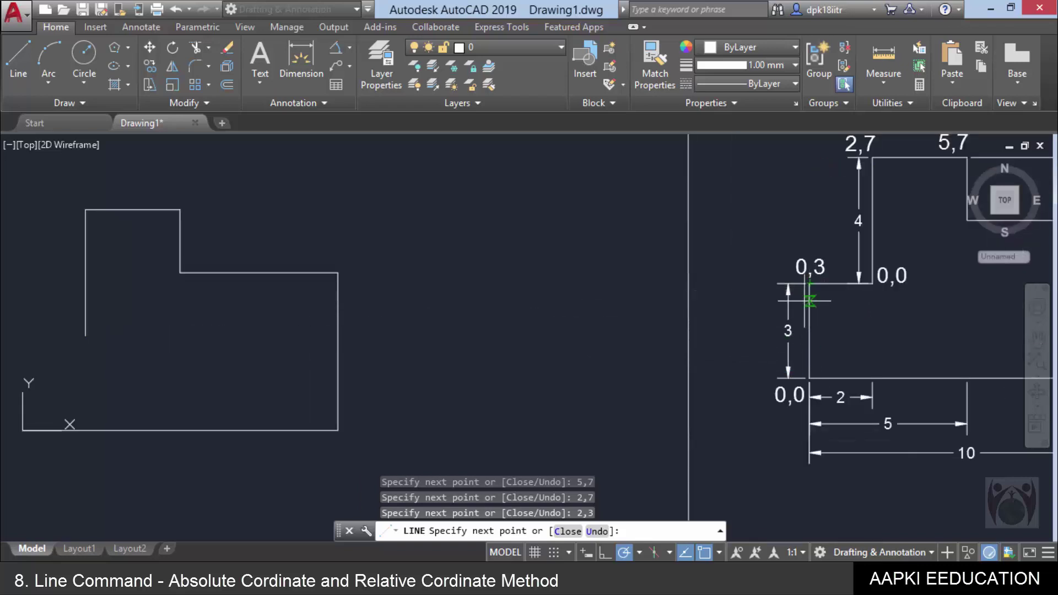
scroll(826, 353, down, 2)
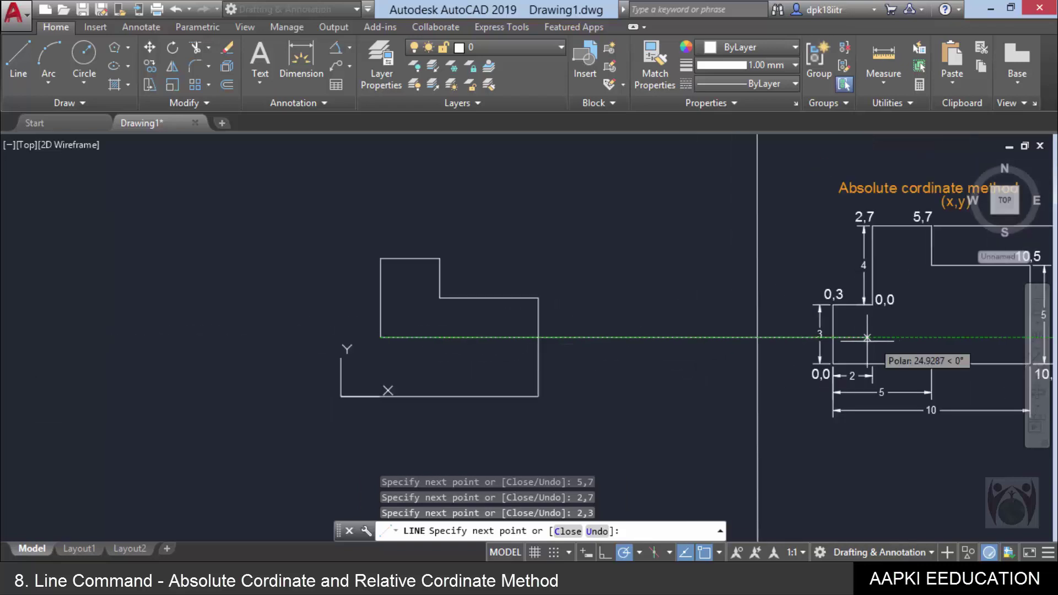
text(0)
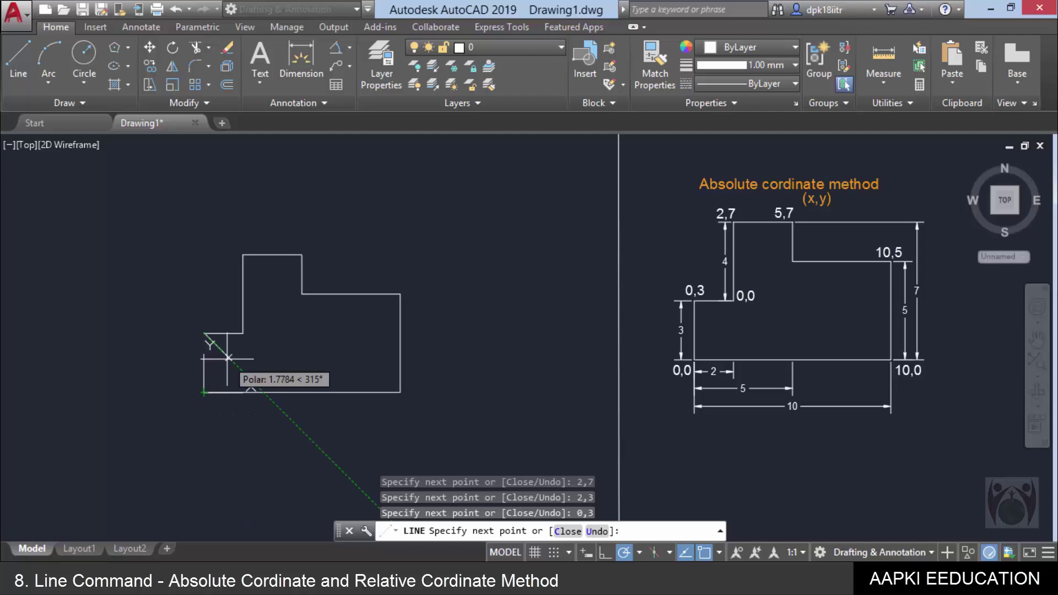
text(0)
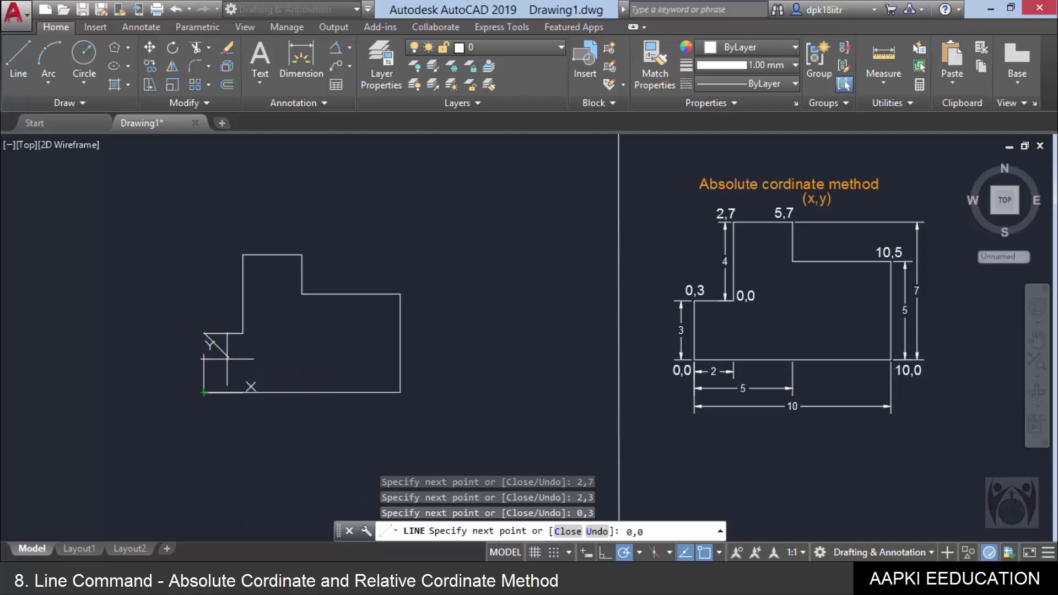
scroll(219, 389, up, 4)
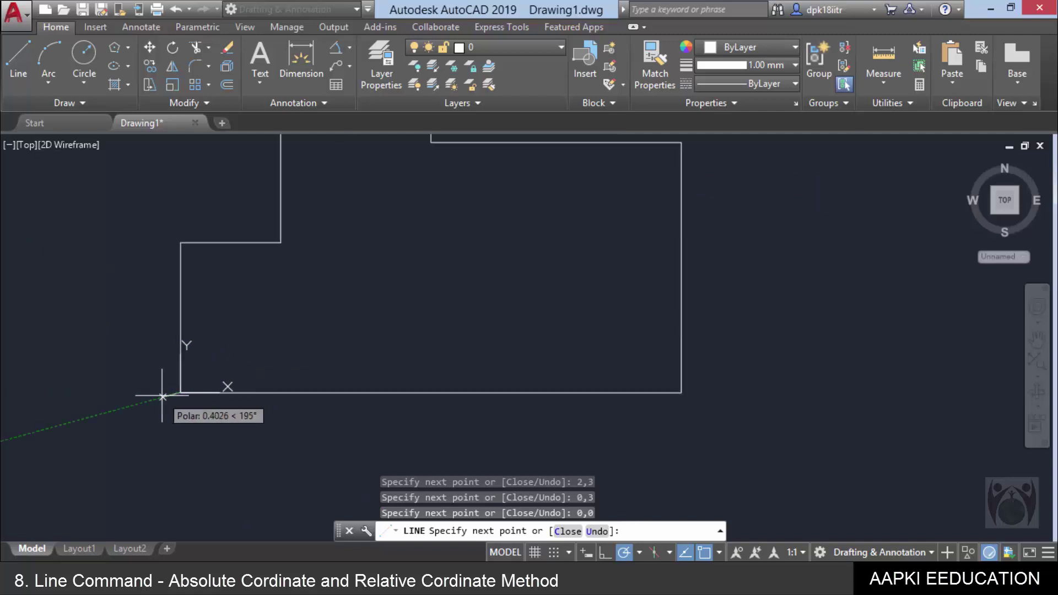
scroll(361, 442, down, 4)
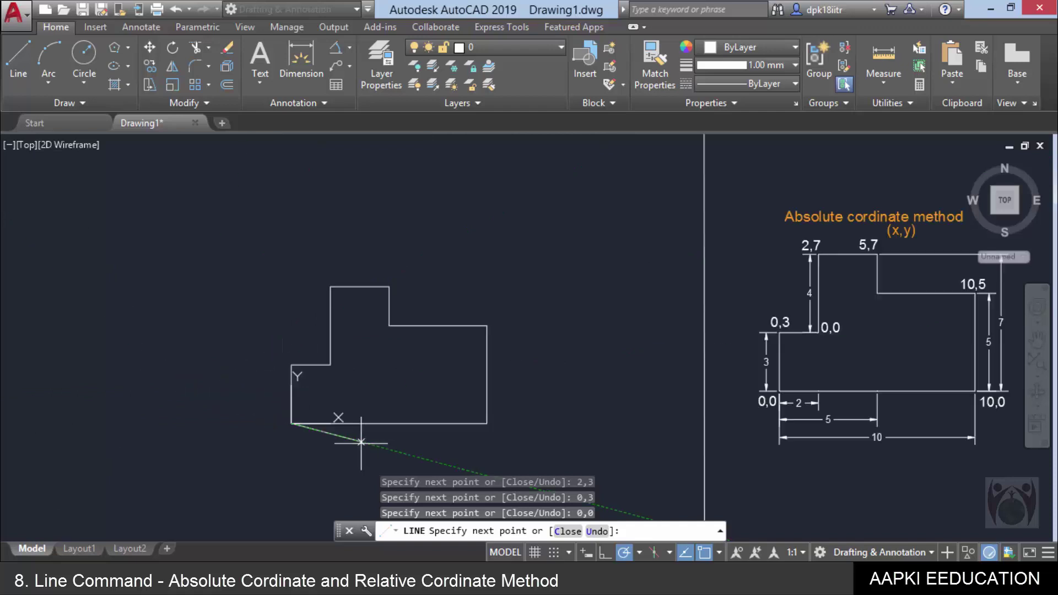
right_click(417, 364)
click(444, 371)
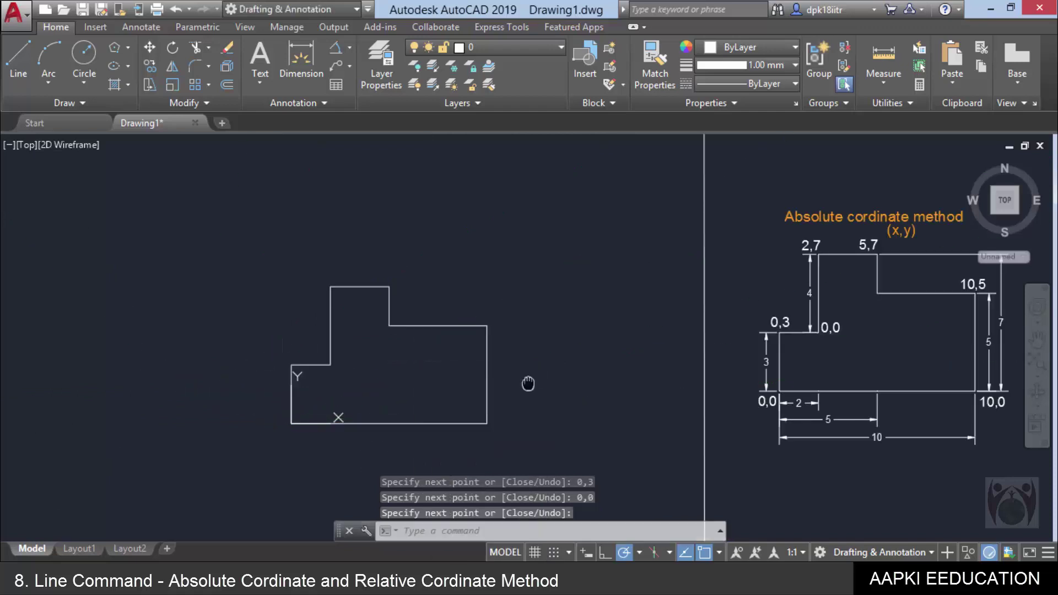
middle_drag(528, 383, 480, 348)
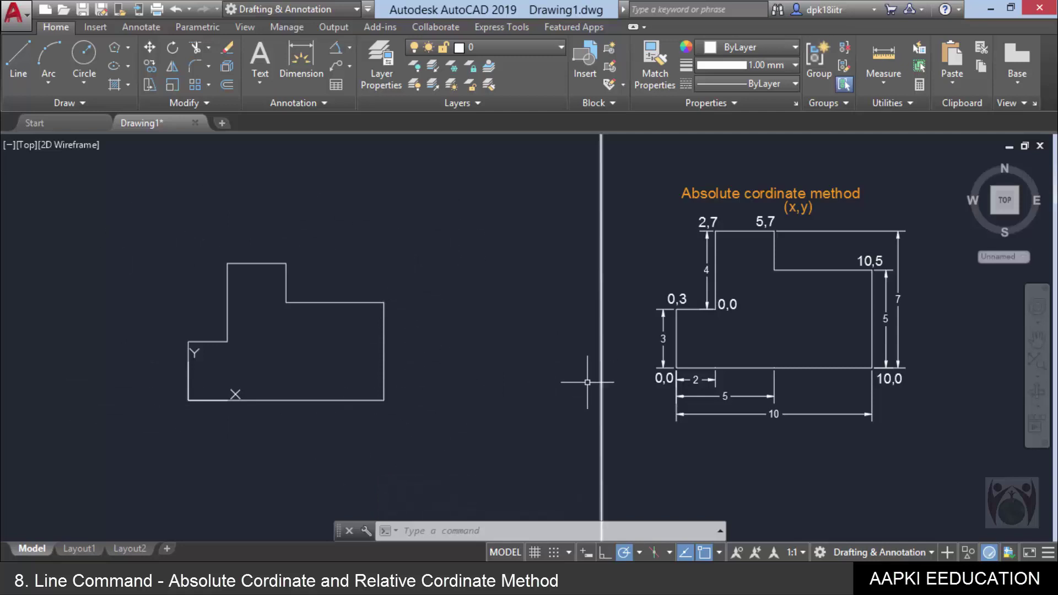
scroll(757, 336, up, 2)
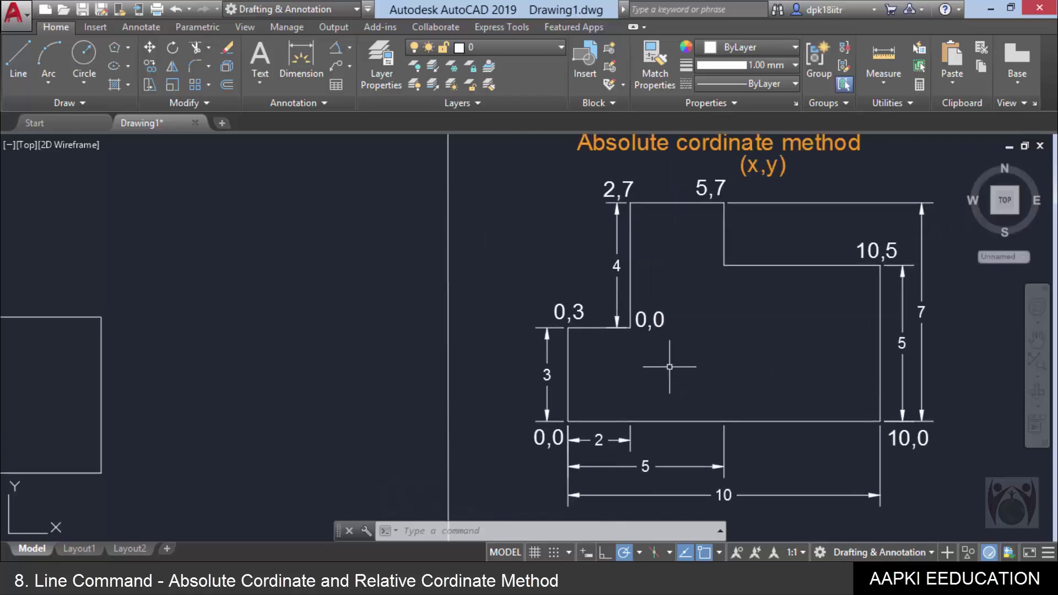
Step: Change the reference figure's inner corner label from 0,0 to 2,3
scroll(556, 375, down, 2)
scroll(584, 402, up, 6)
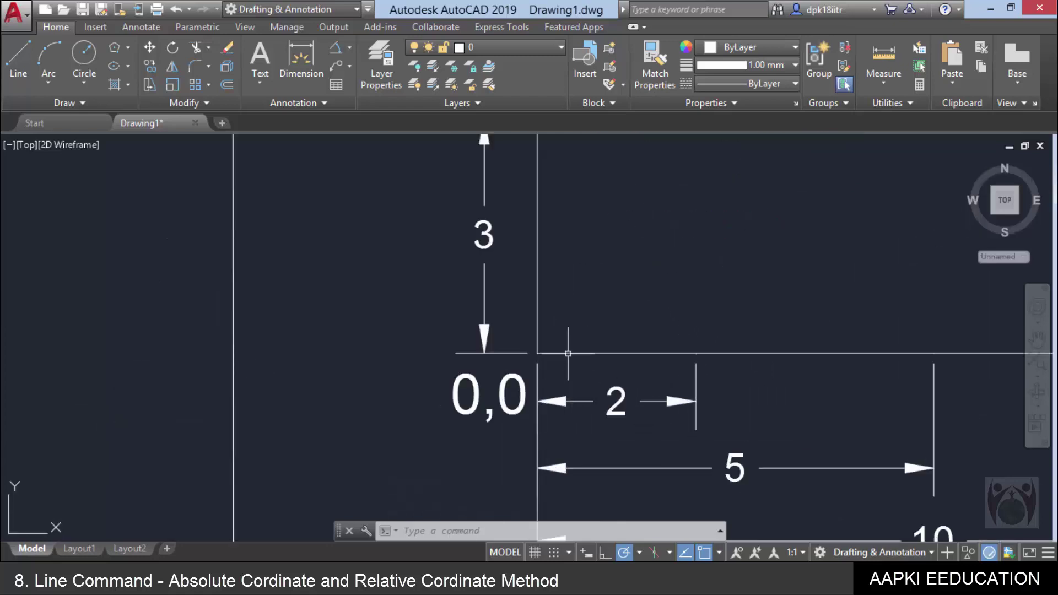
scroll(529, 382, down, 2)
middle_drag(690, 335, 690, 383)
middle_drag(734, 288, 672, 343)
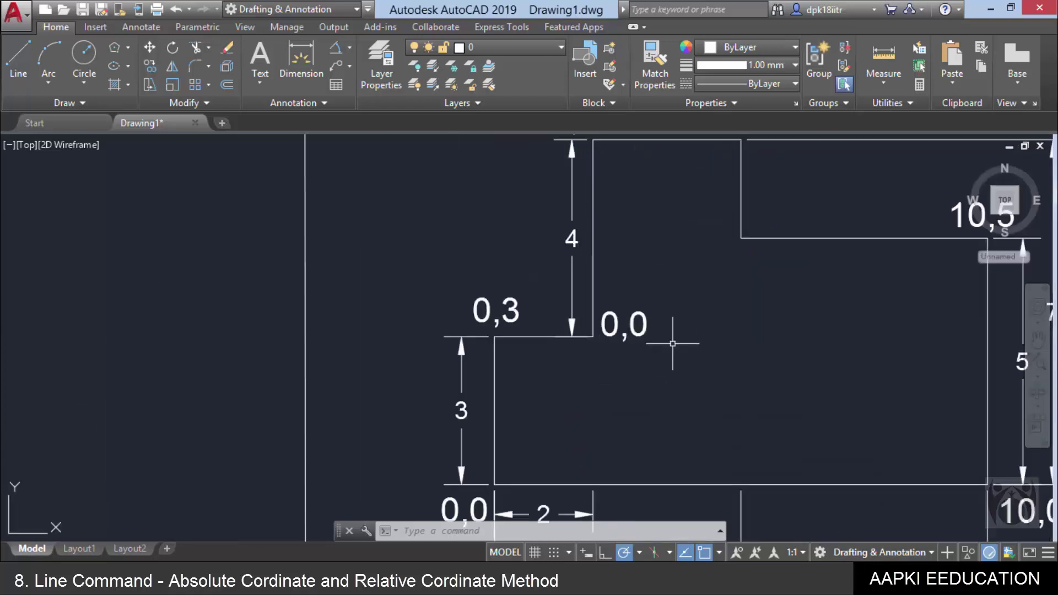
double_click(640, 348)
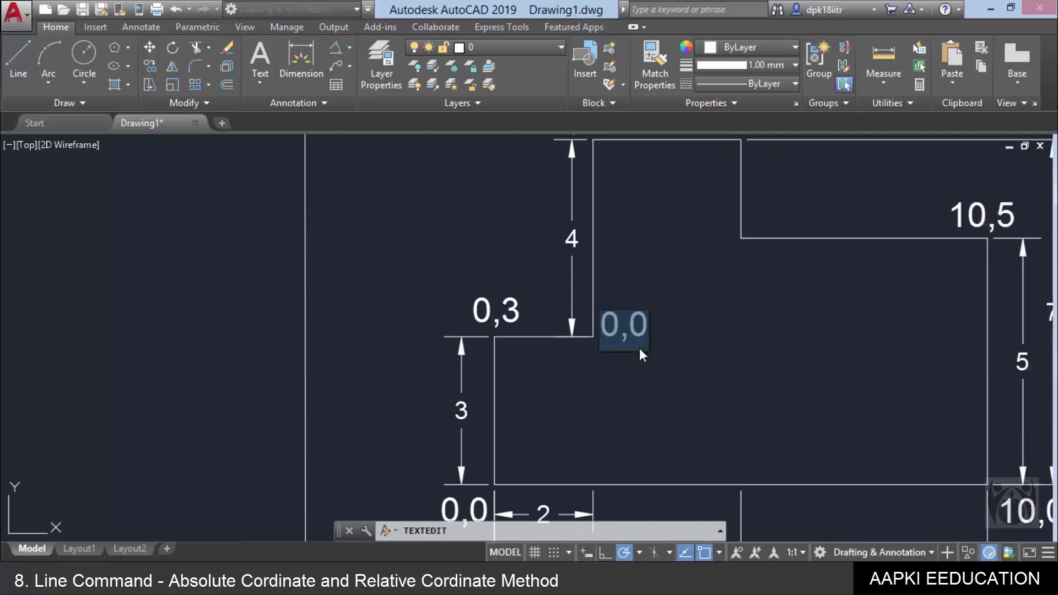
key(BackSpace)
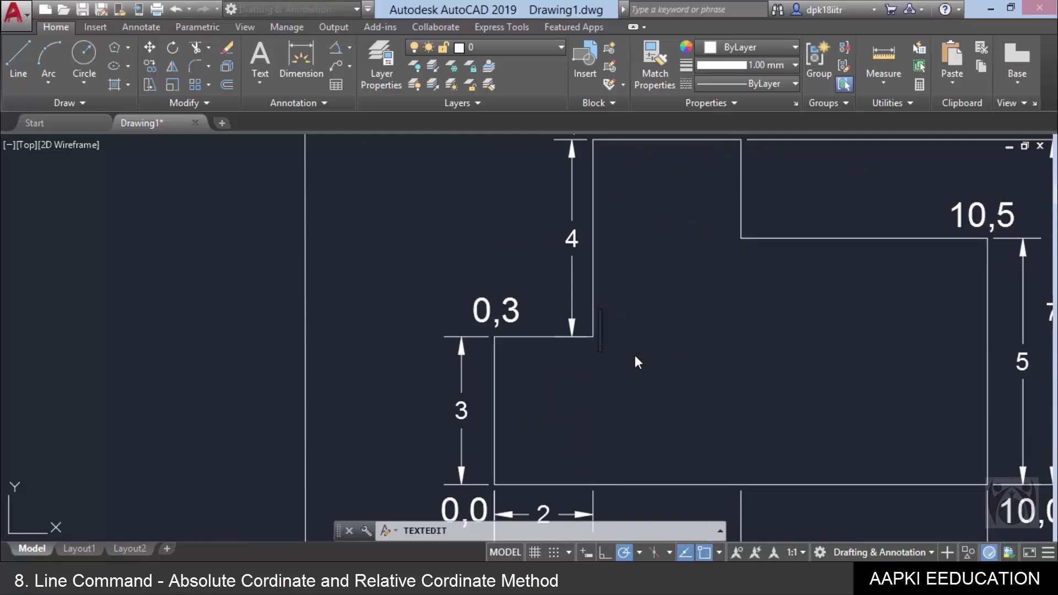
text(2,3)
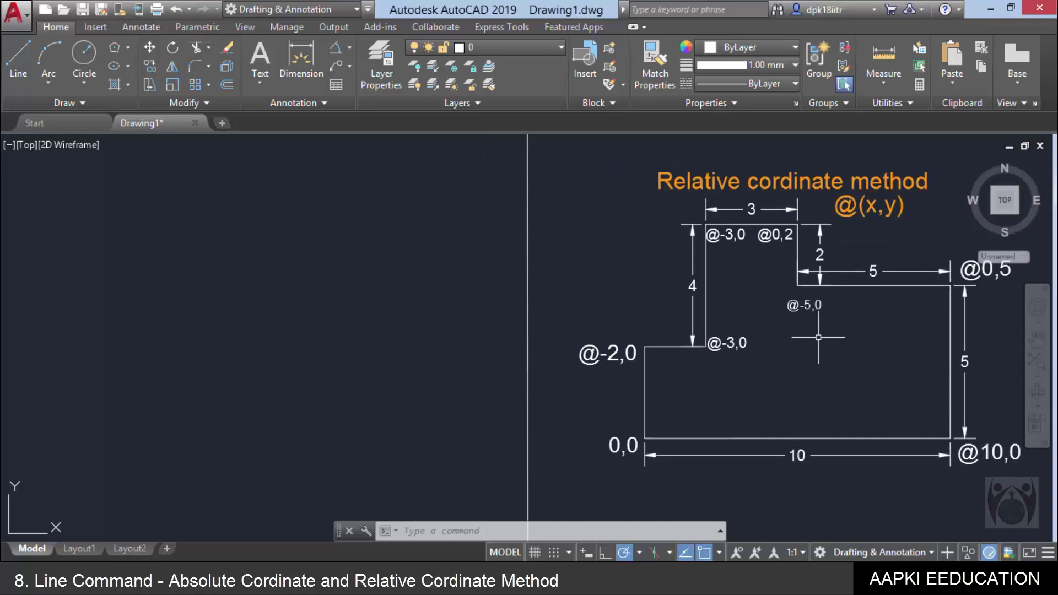
Step: Restart LINE with L for the relative outline, starting at 0,0
text(l)
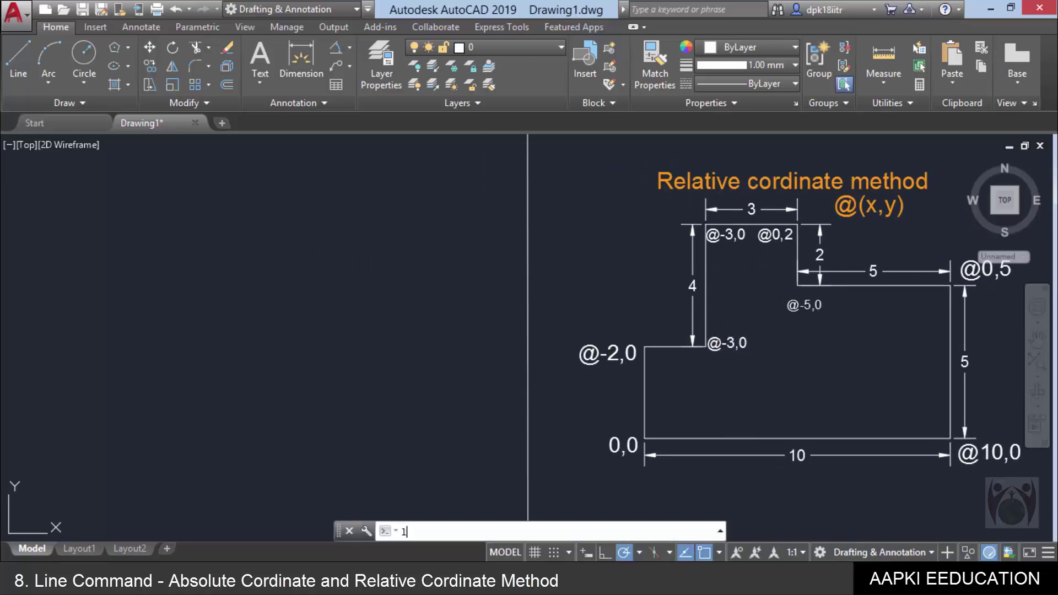
key(Return)
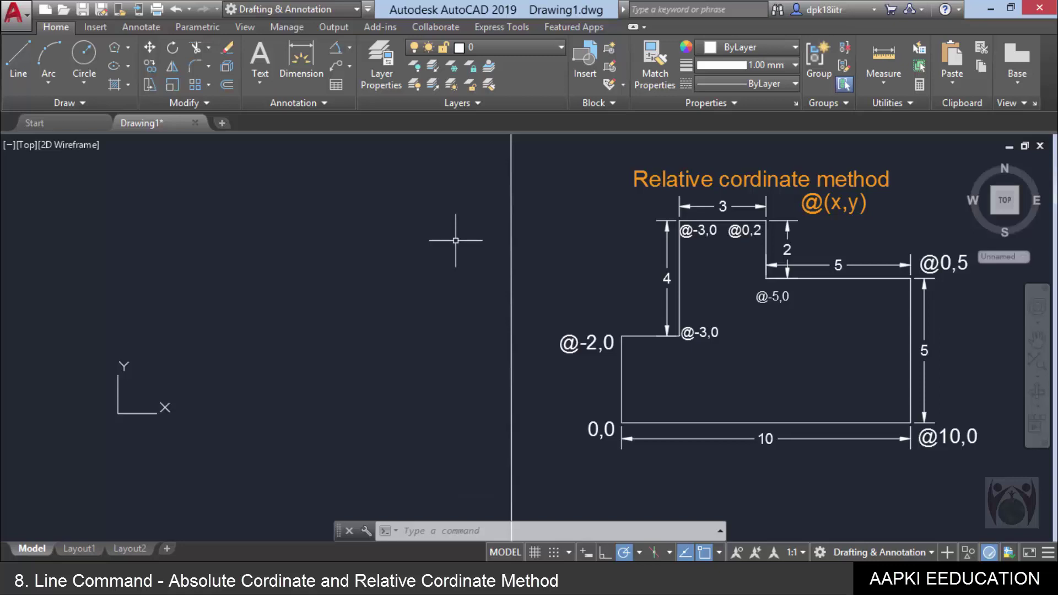
text(l)
key(Return)
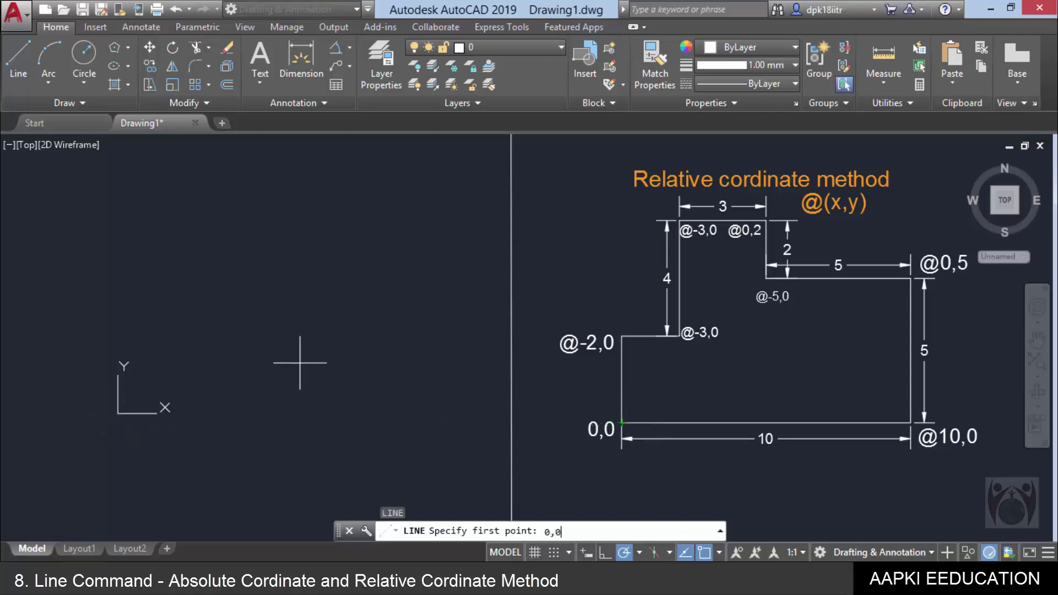
key(Return)
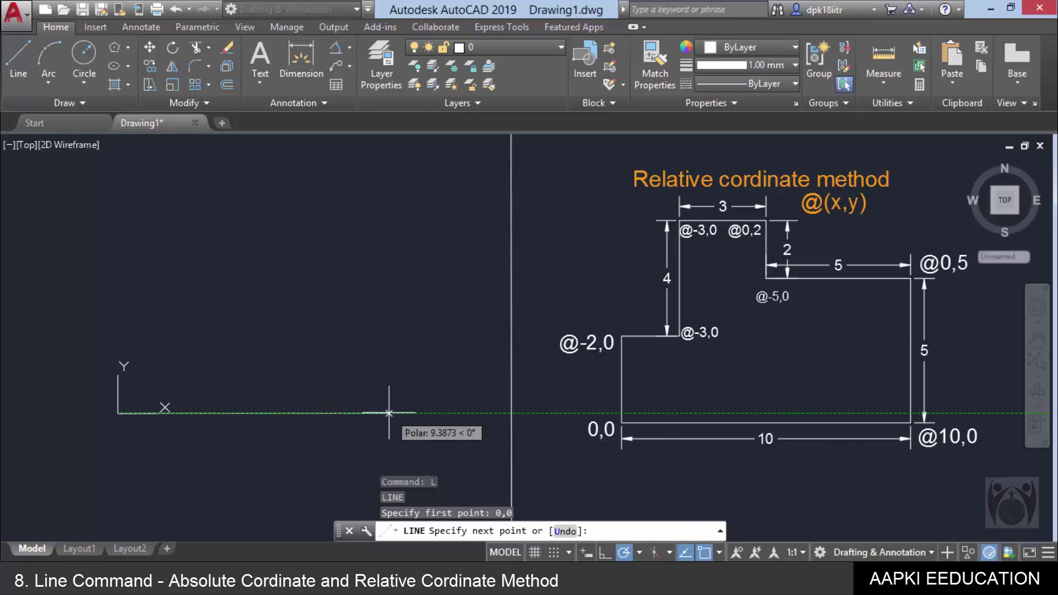
key(F8)
key(F10)
text(@)
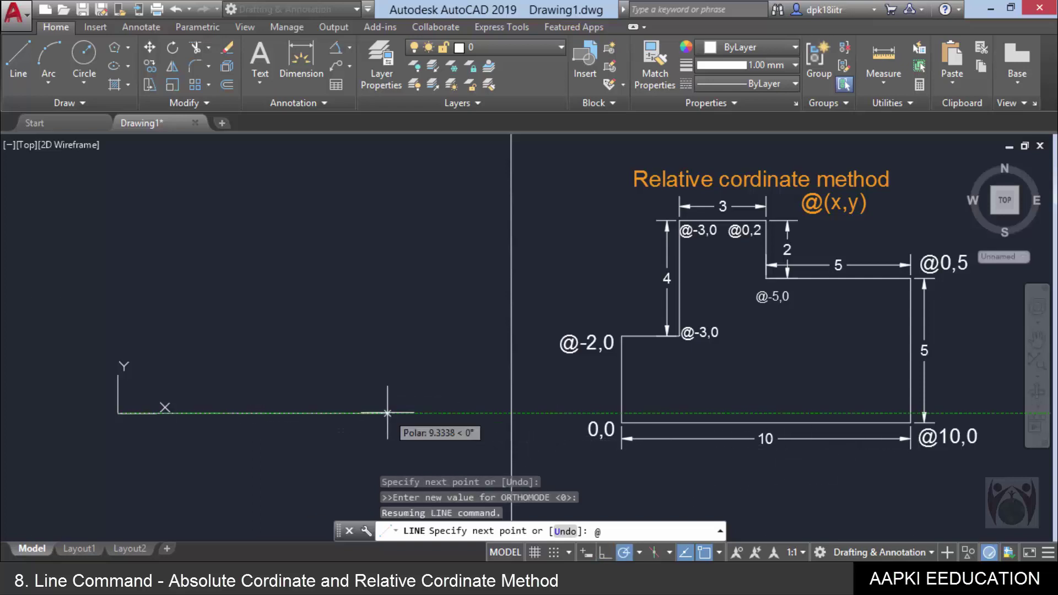
text(10,0)
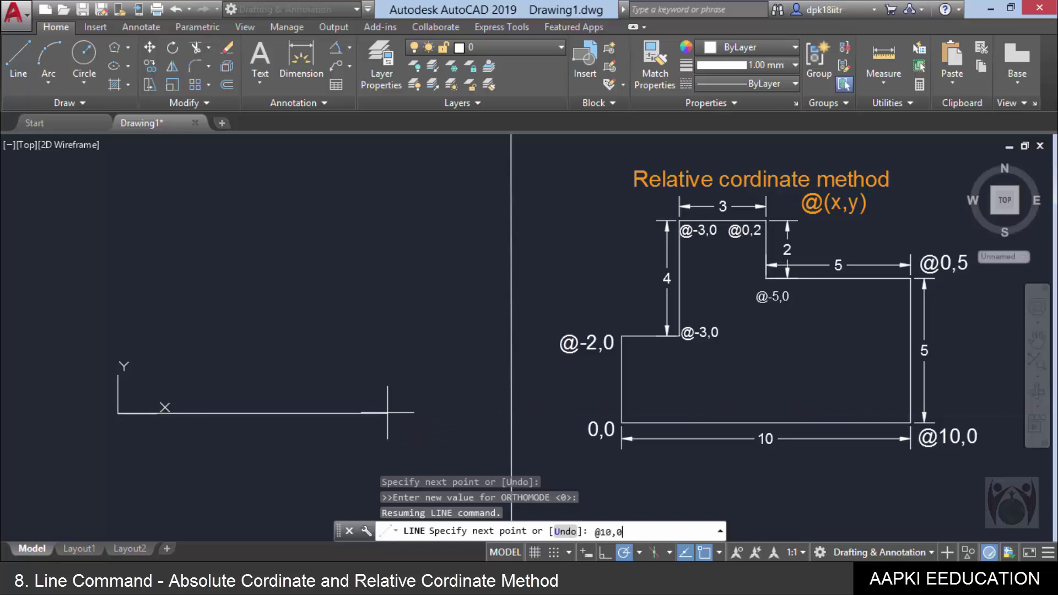
key(Return)
middle_drag(449, 338, 414, 364)
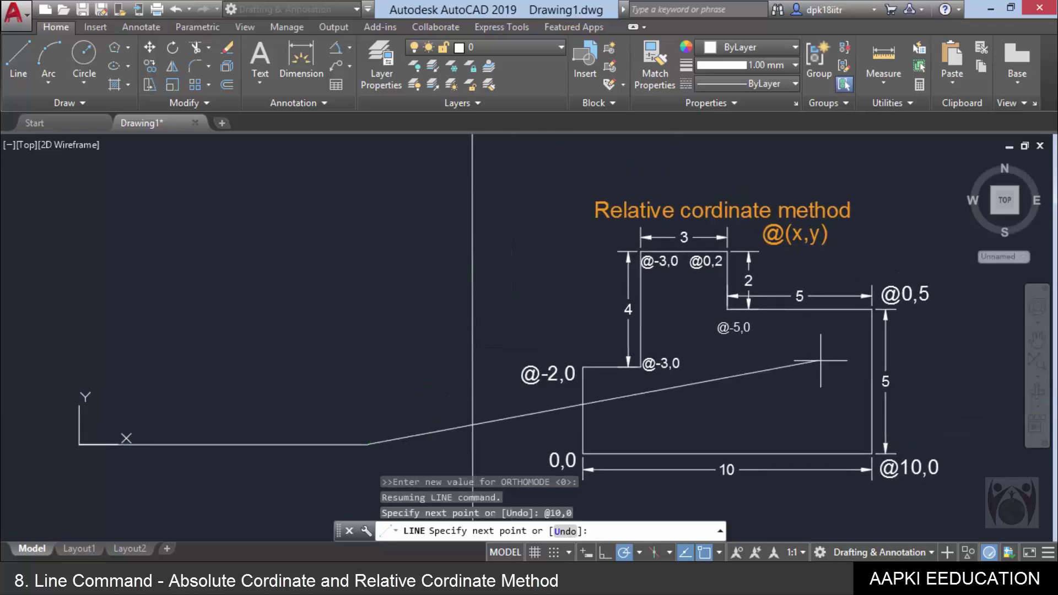
middle_drag(383, 409, 361, 390)
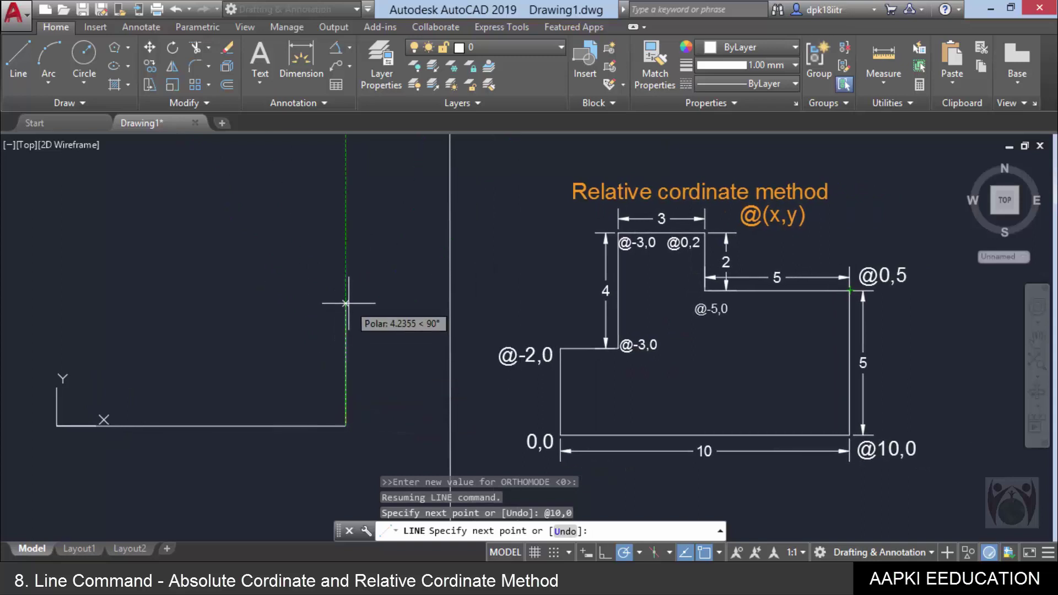
Step: Draw the 5-unit right side upward with @0,5
text(@)
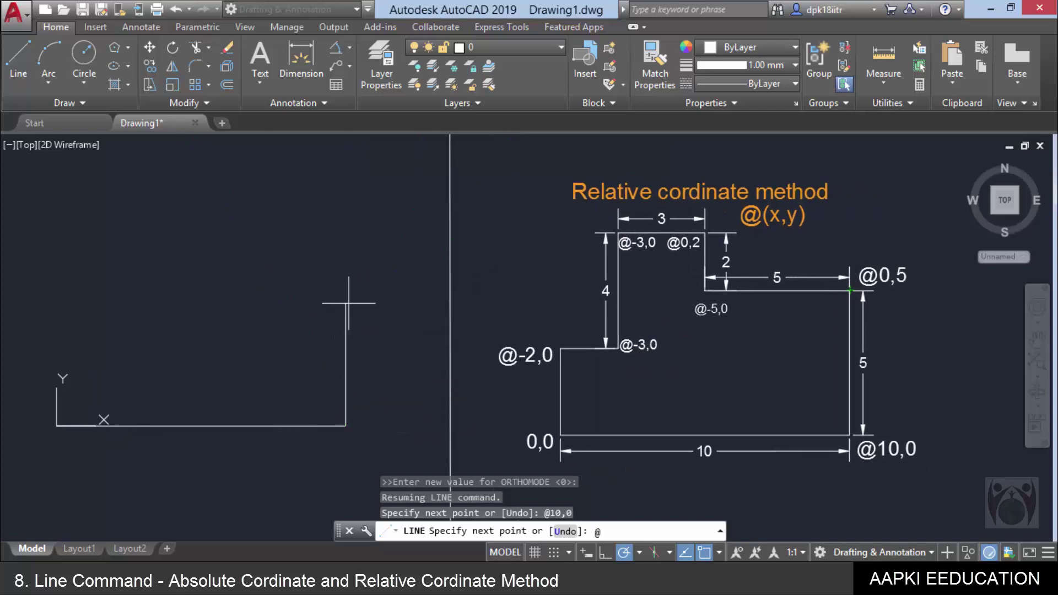
text(0,)
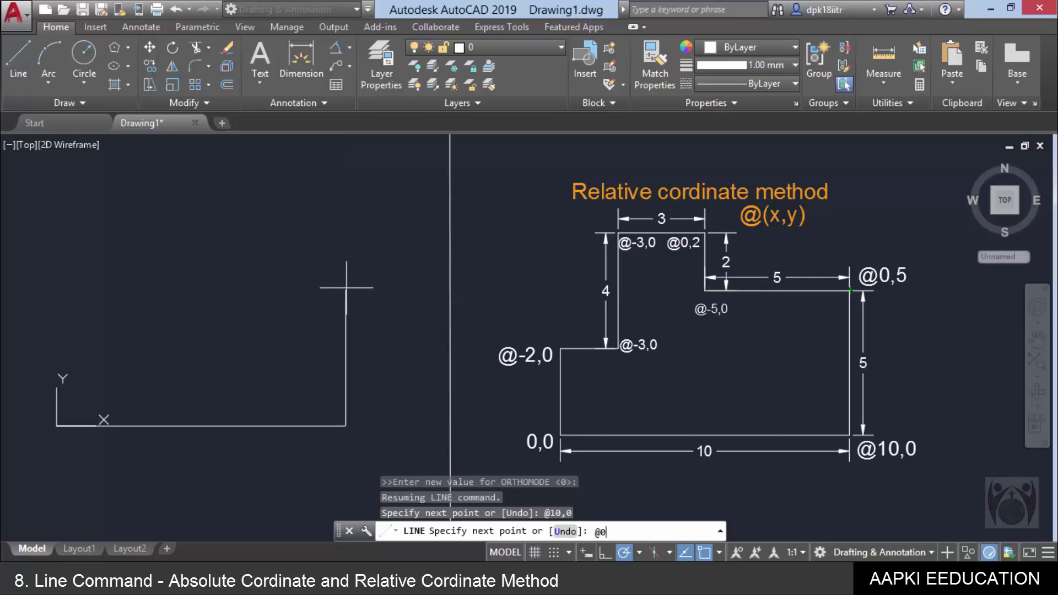
text(5)
key(Return)
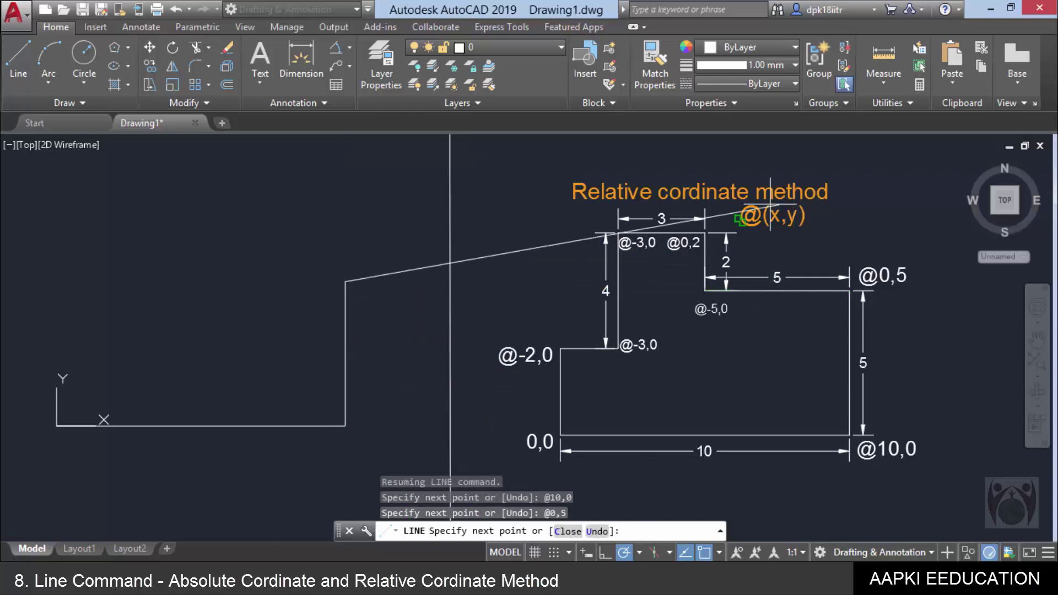
middle_drag(811, 383, 813, 358)
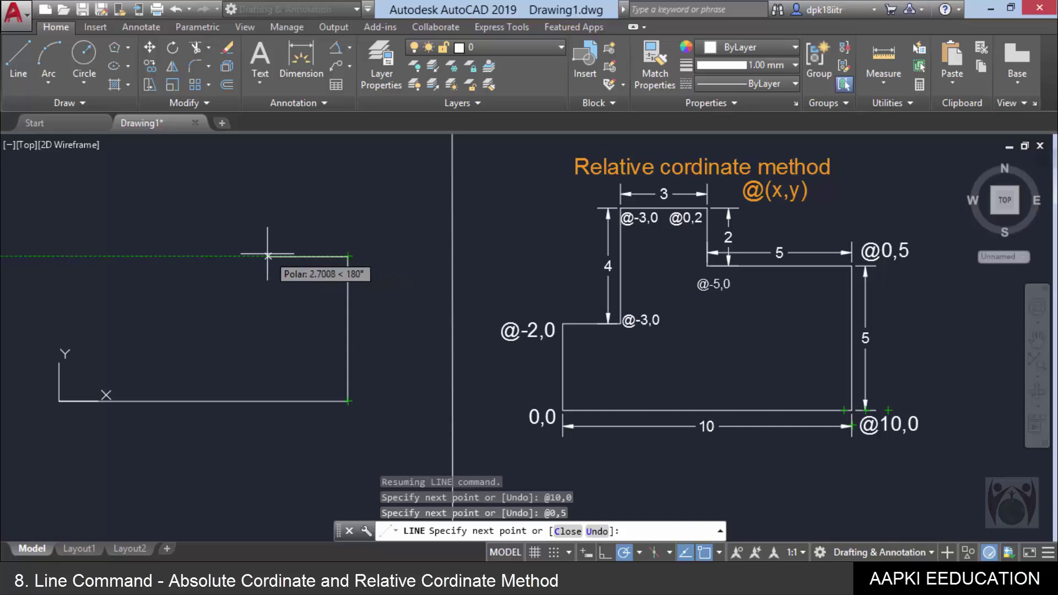
middle_drag(222, 247, 252, 251)
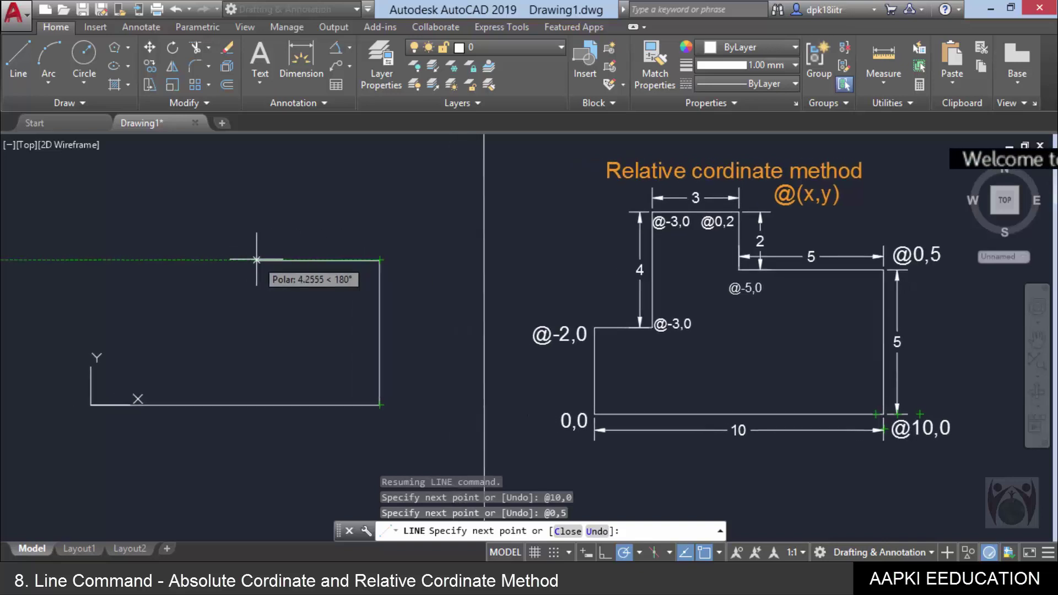
Step: Draw the top and step segments with @-5,0, @0,2 and @-3,0
text(@-5,0)
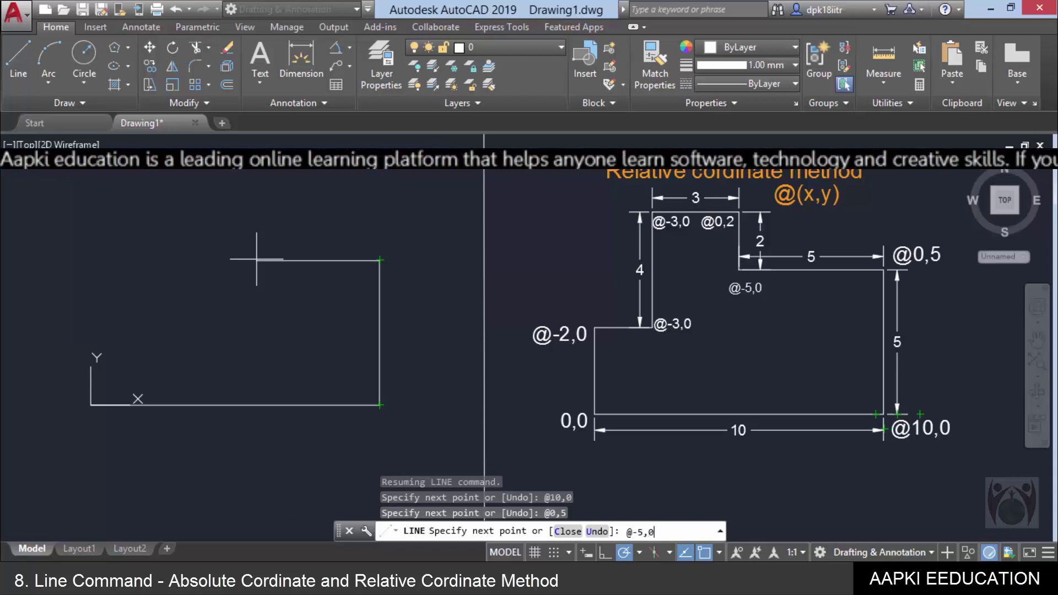
key(Return)
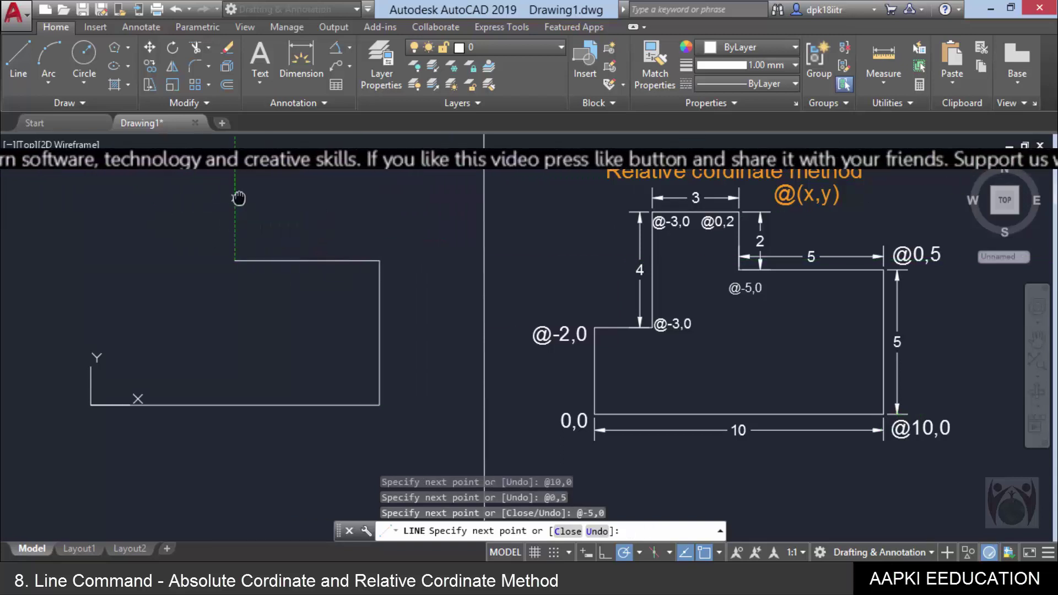
middle_drag(238, 198, 238, 241)
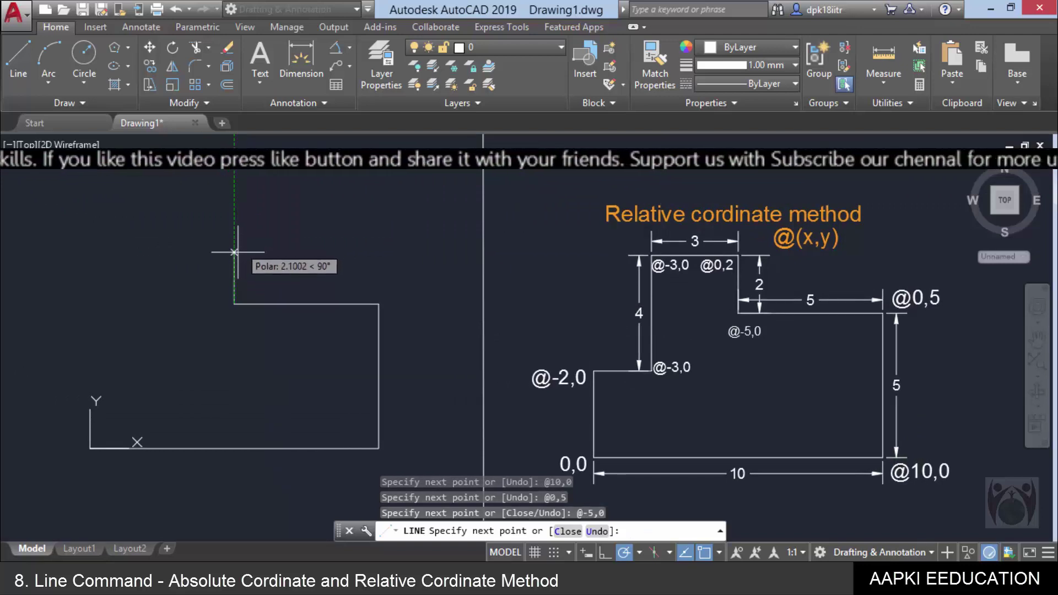
text(@0,2)
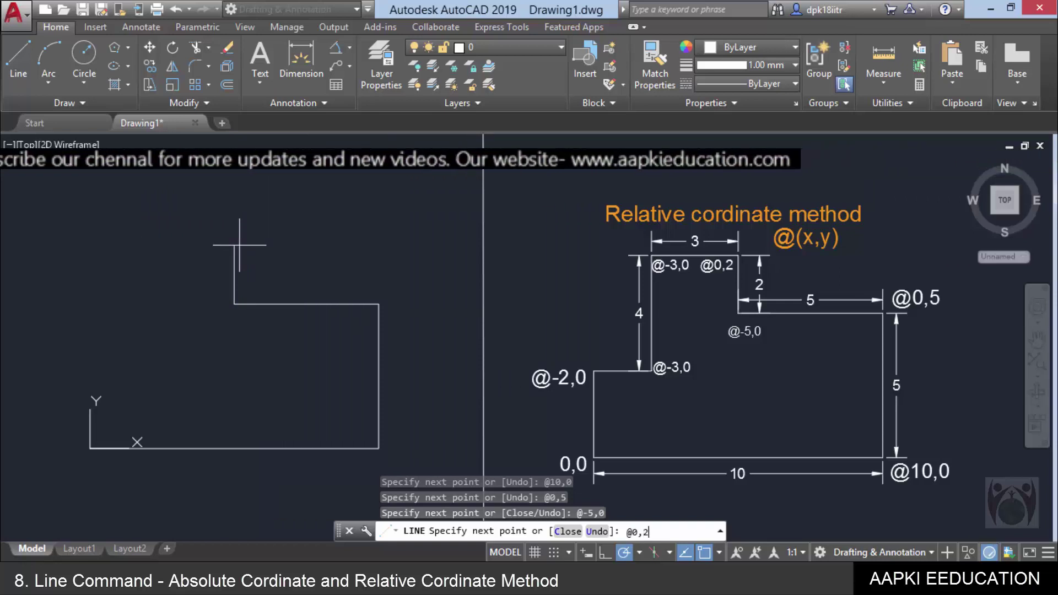
key(Return)
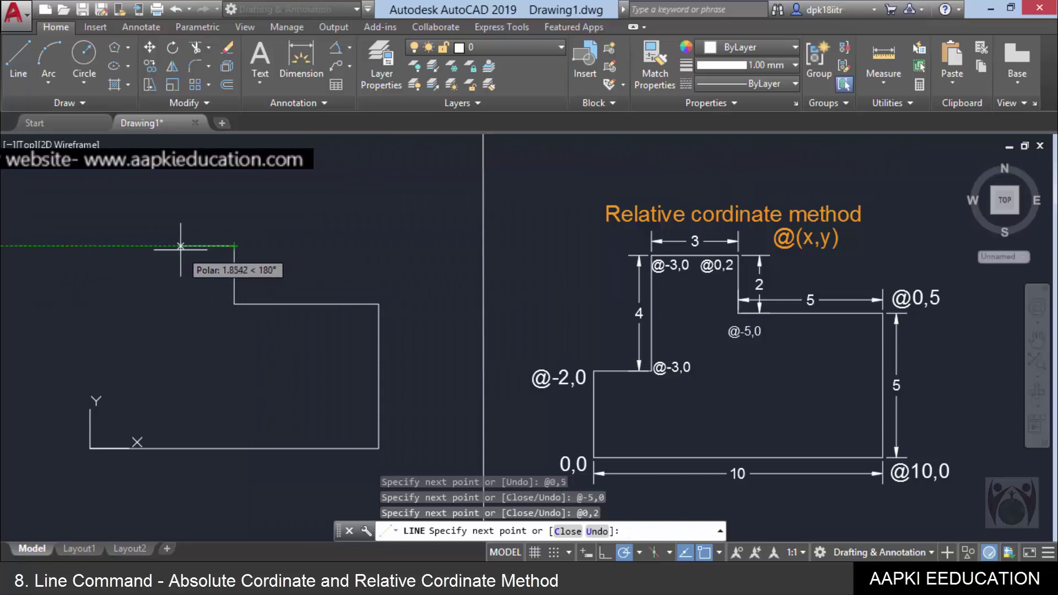
key(F8)
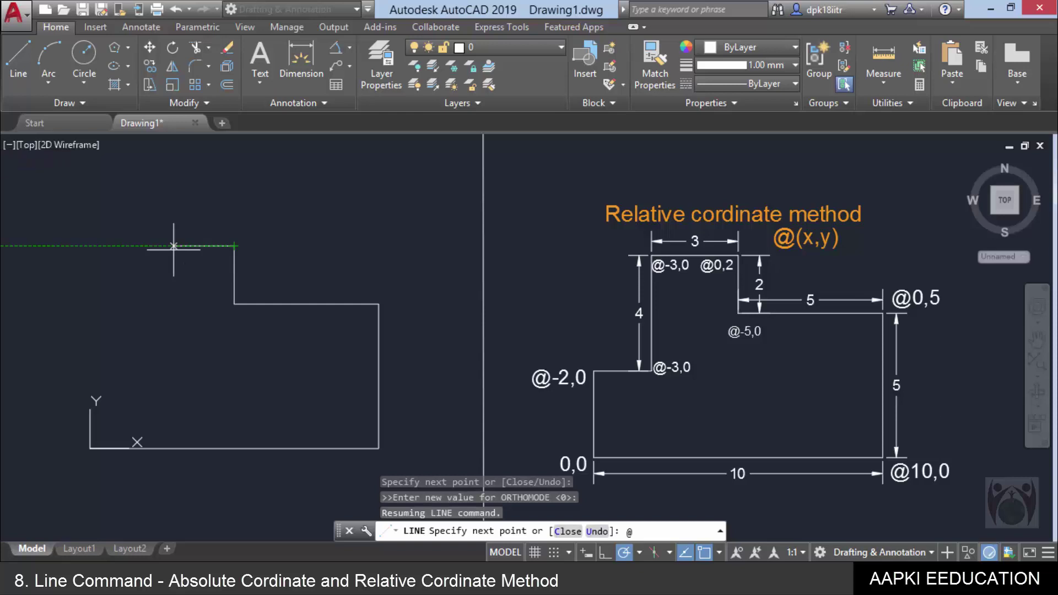
text(@-3,0)
key(Return)
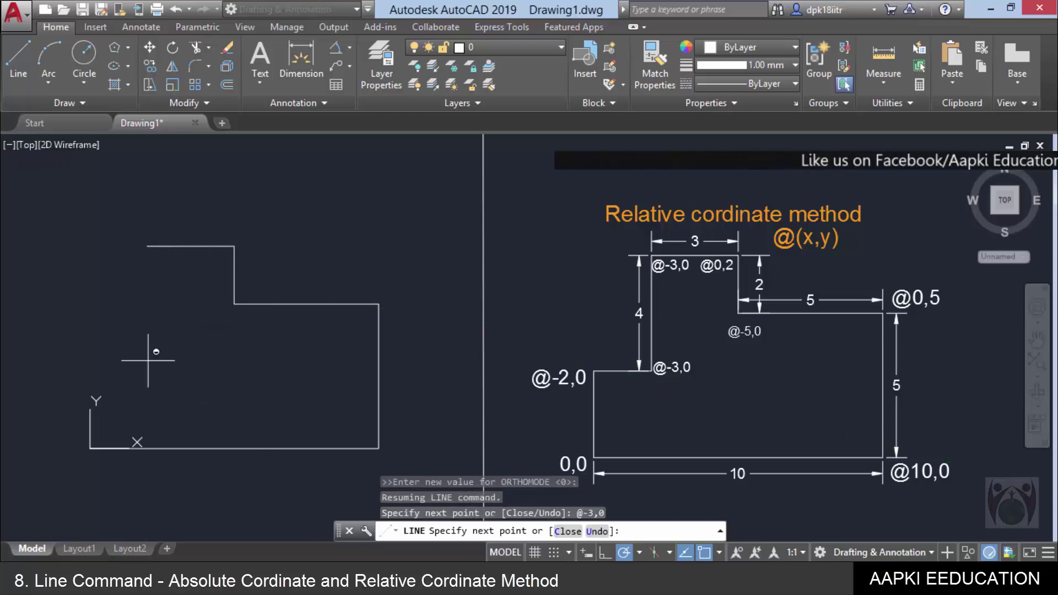
Step: Finish with @0,-4, @-2,0 and 0,0, then end LINE via right-click Enter
key(F8)
text(@)
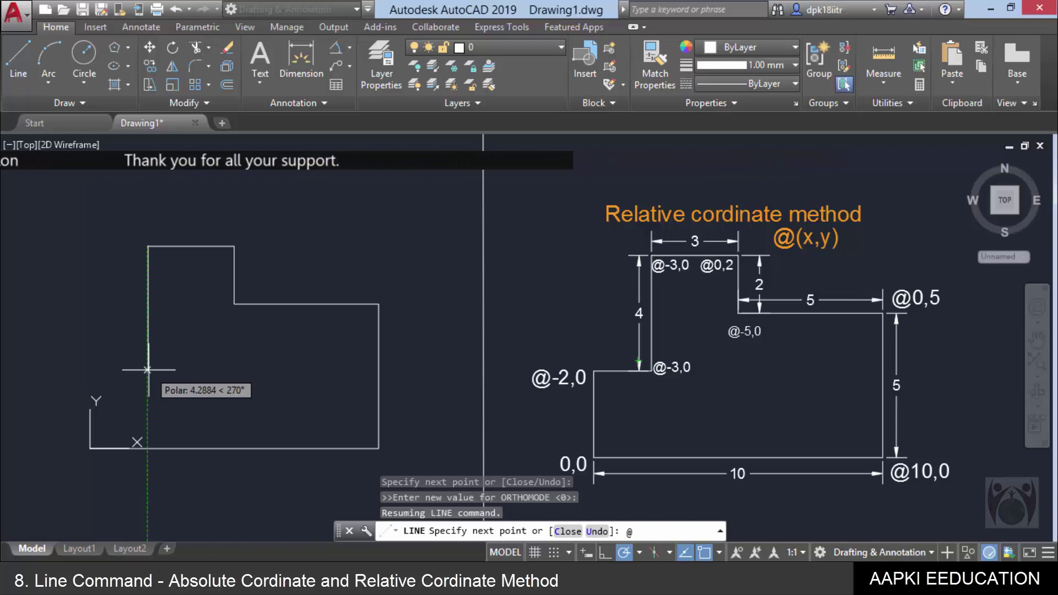
text(0,)
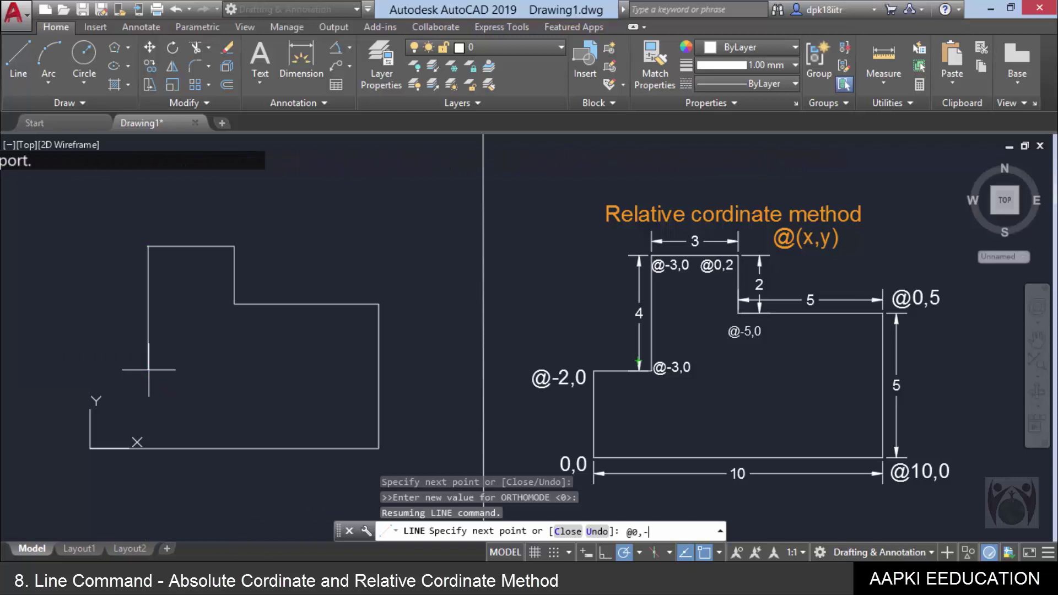
text(-4)
key(Return)
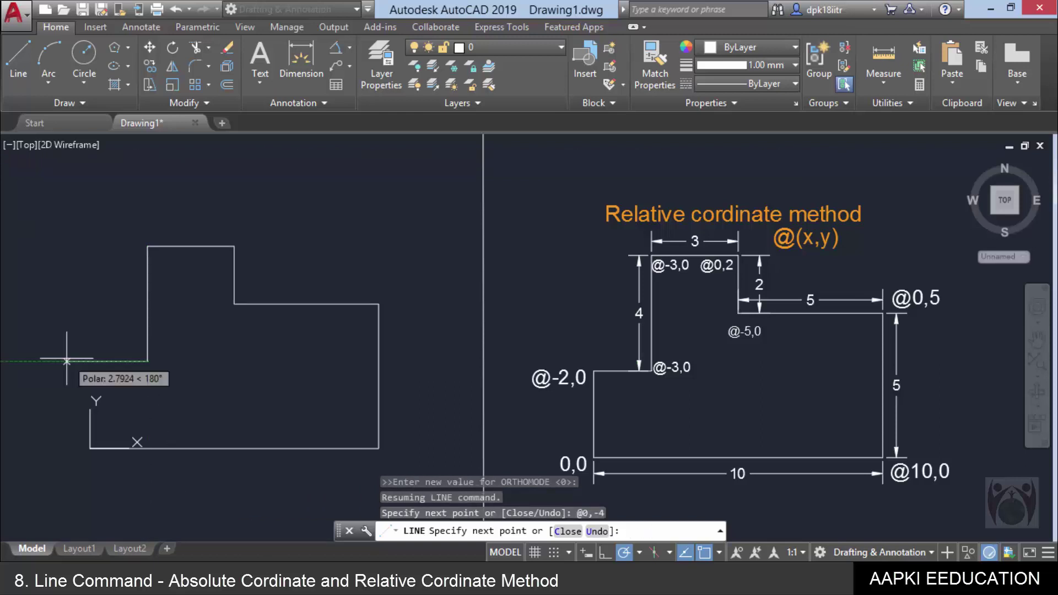
text(@-2,)
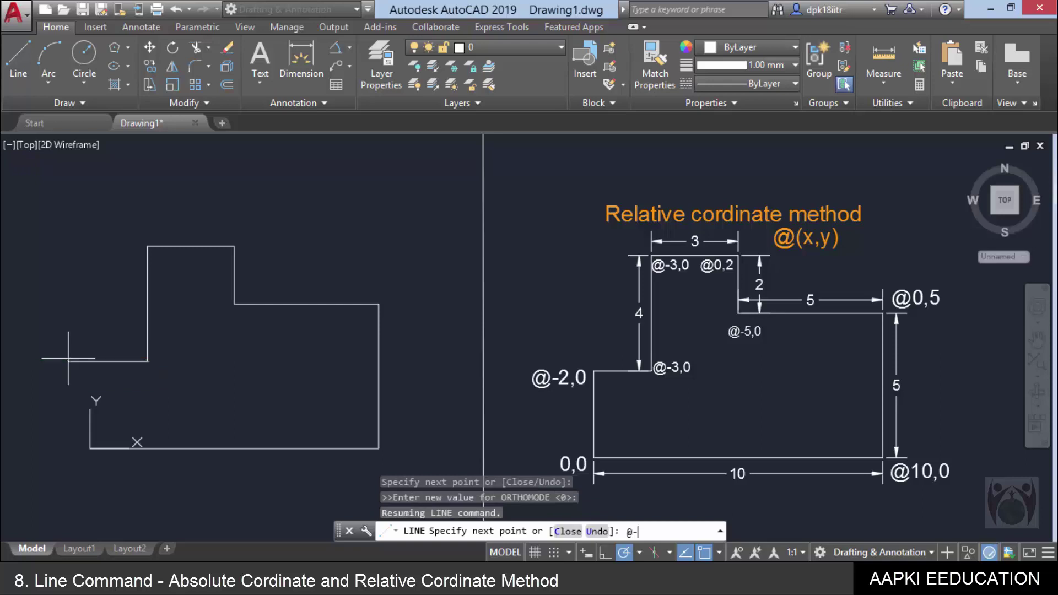
text(0)
key(Return)
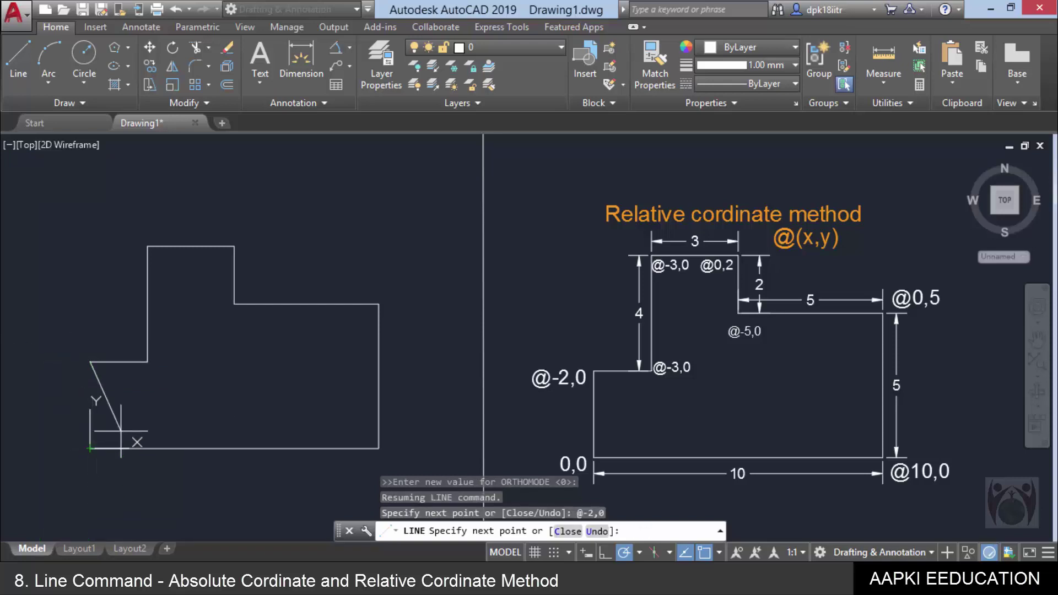
text(,0)
key(Return)
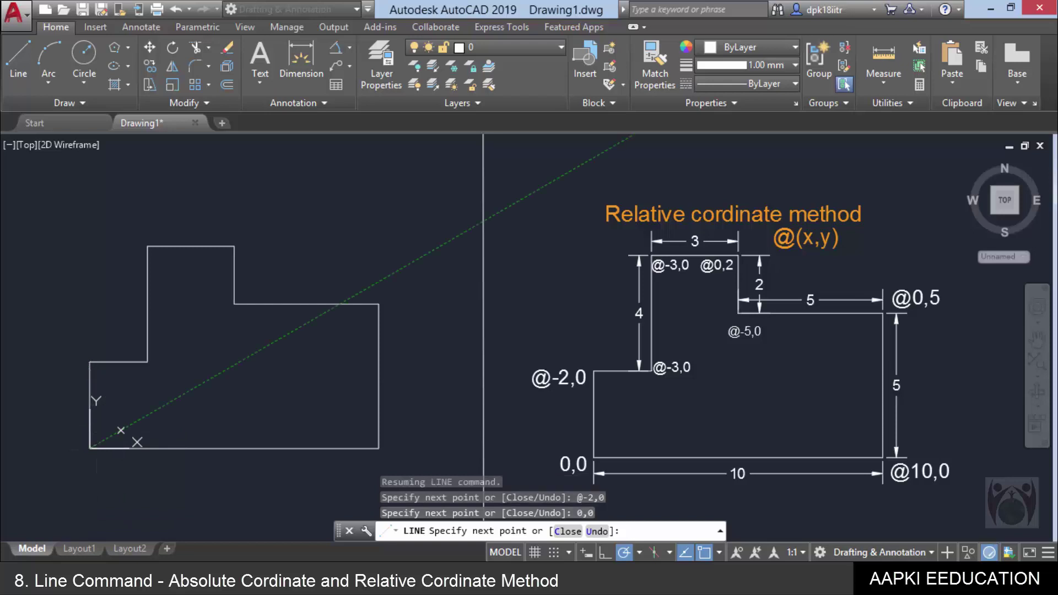
right_click(279, 364)
click(331, 379)
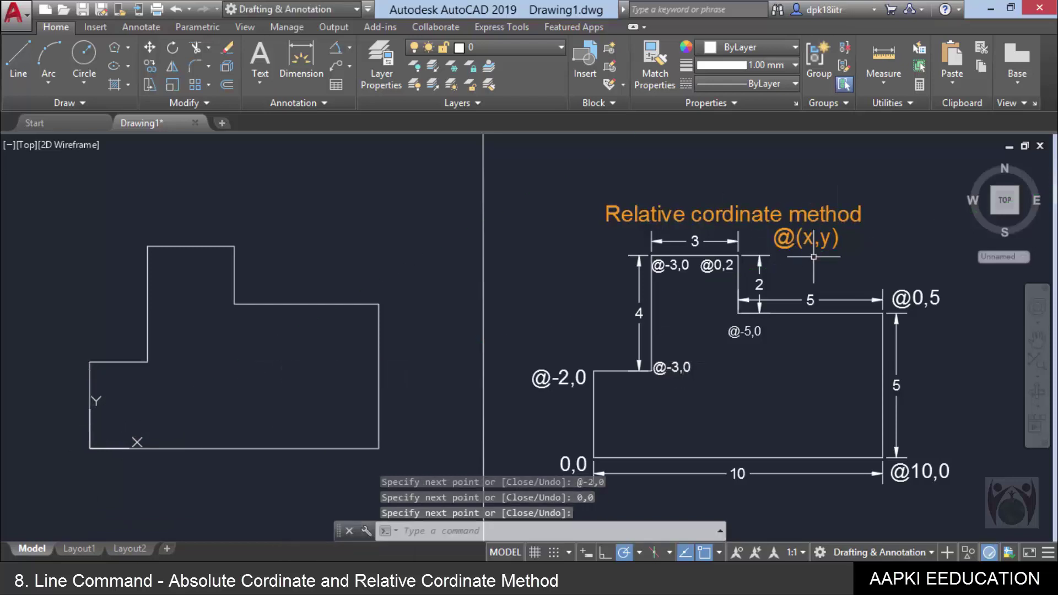
Step: Edit the reference label @-3,0 to read @0,-4 and exit text editing
middle_drag(799, 243, 796, 194)
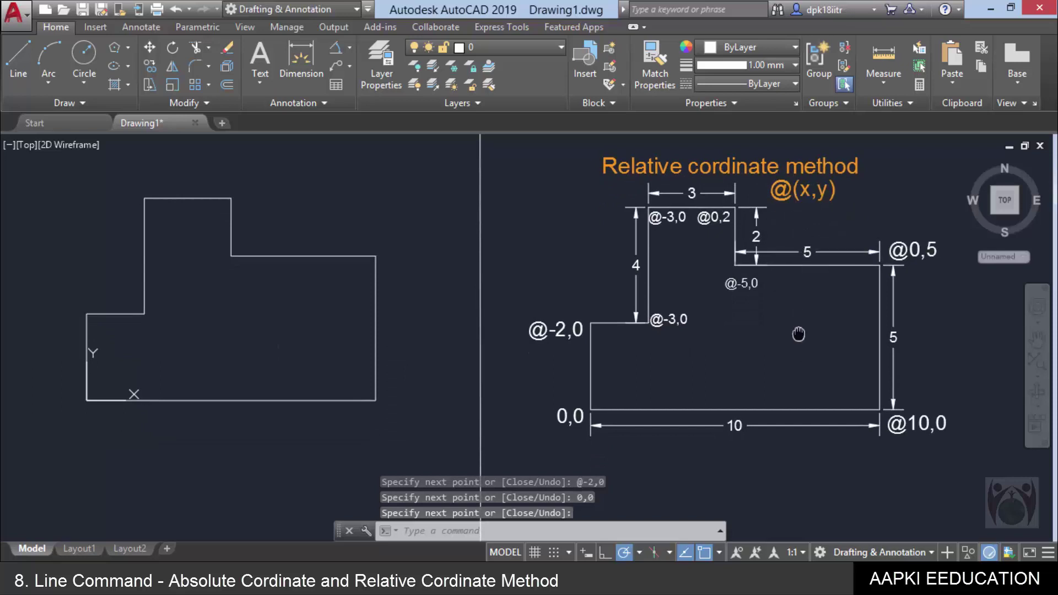
scroll(717, 309, up, 2)
double_click(651, 336)
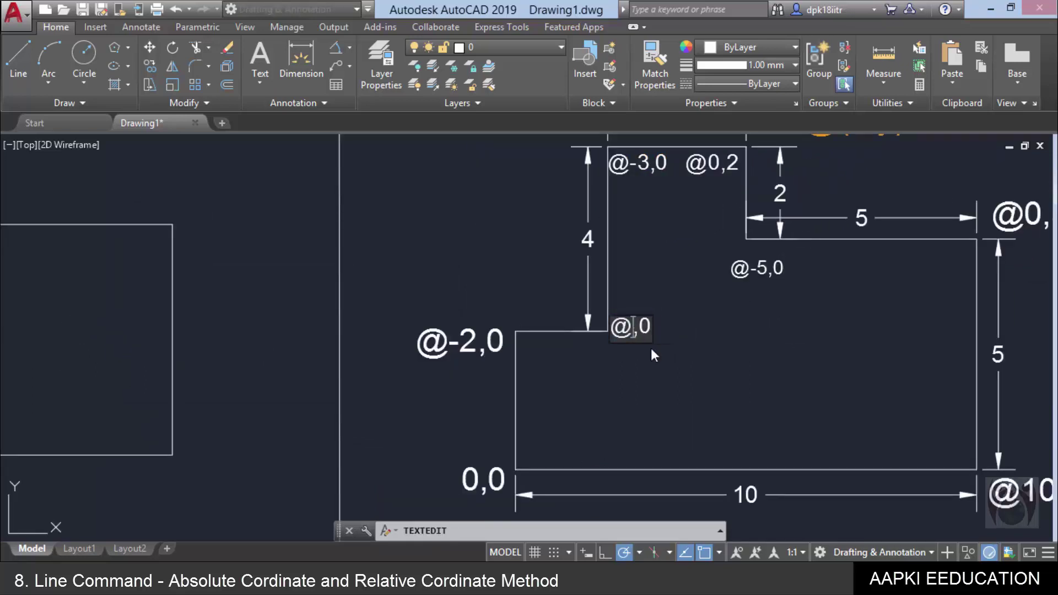
text(0)
key(End)
key(BackSpace)
text(-)
text(4)
key(Return)
scroll(724, 351, down, 2)
key(Escape)
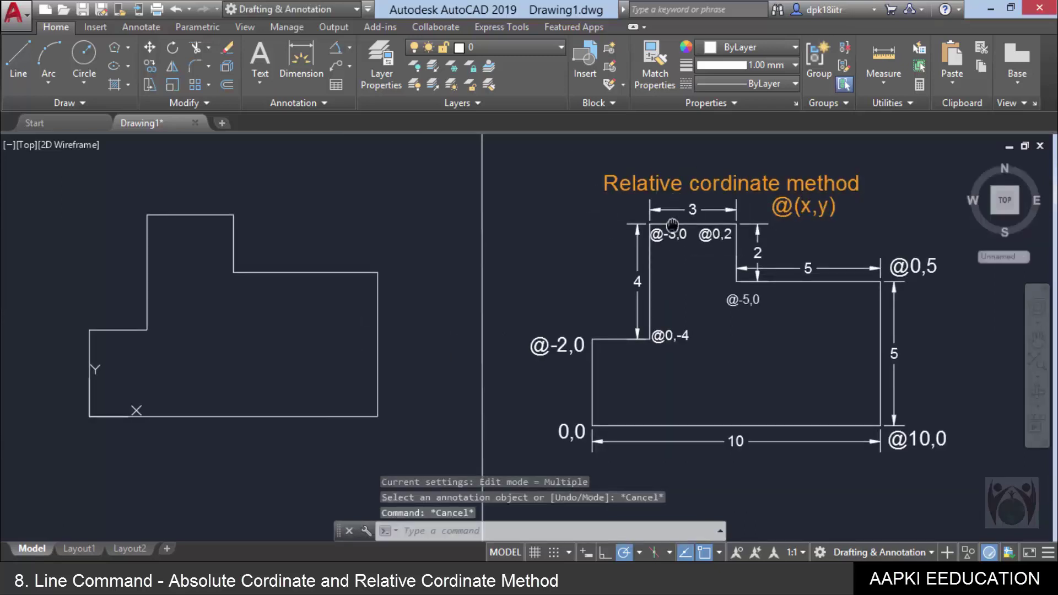
middle_drag(672, 226, 668, 211)
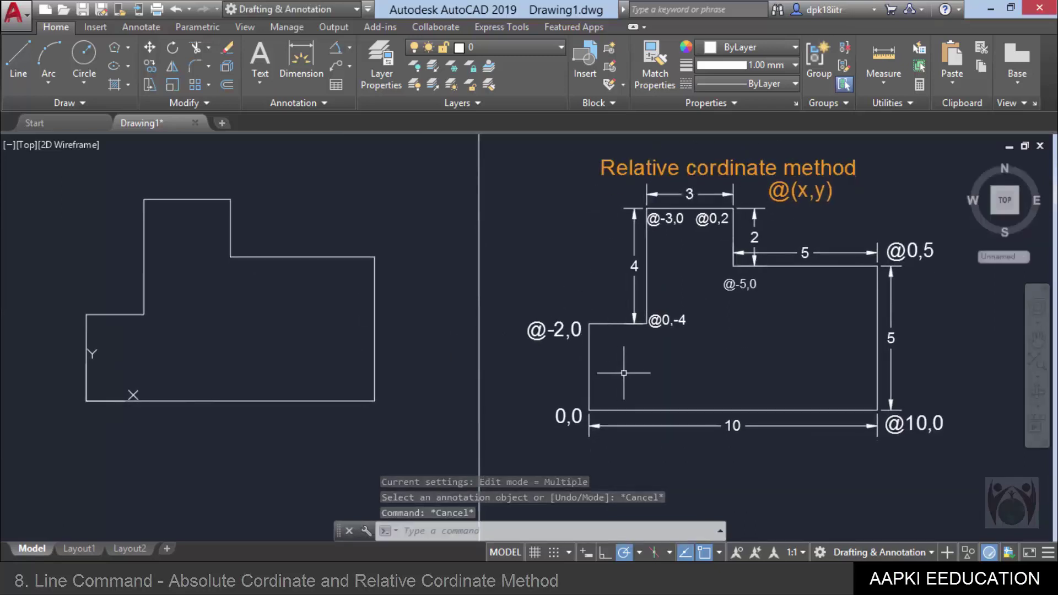
scroll(766, 394, down, 2)
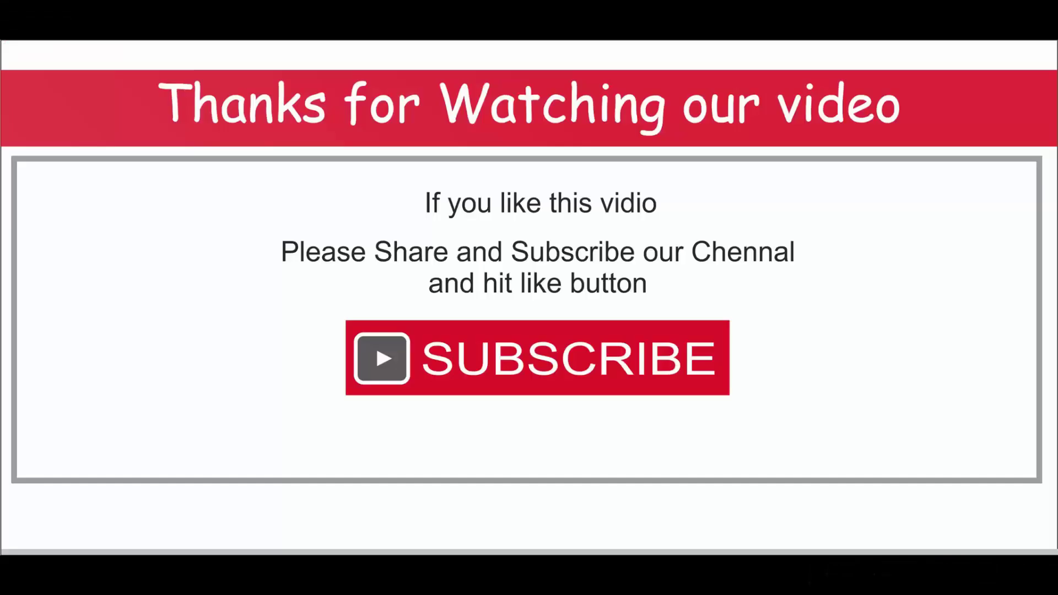